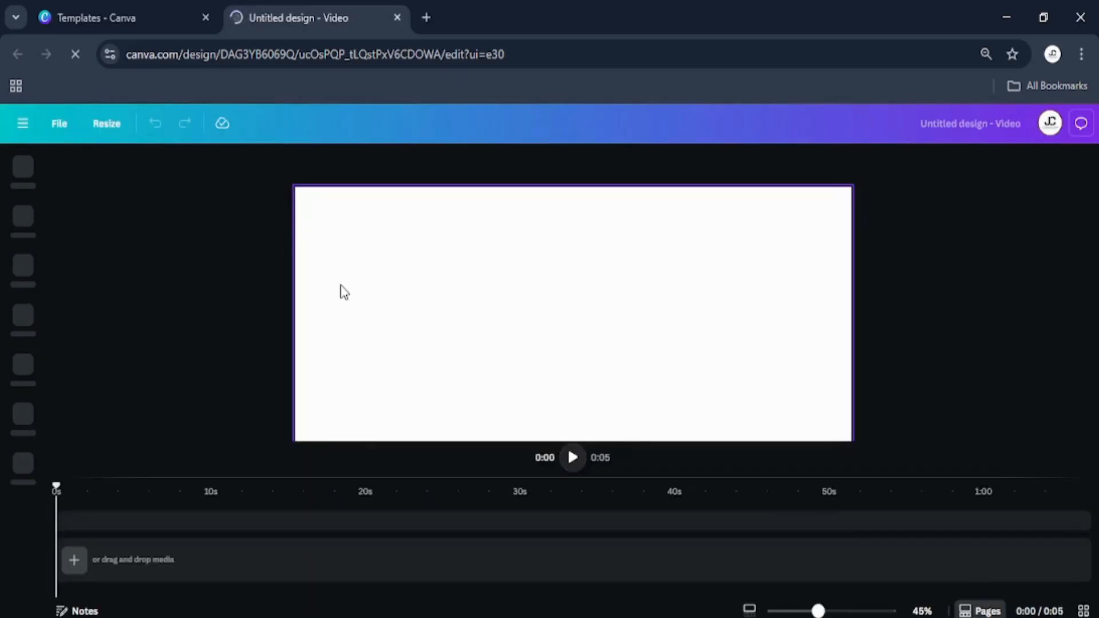
Step: Set the second page's background to the bright orange default solid colour
click(625, 165)
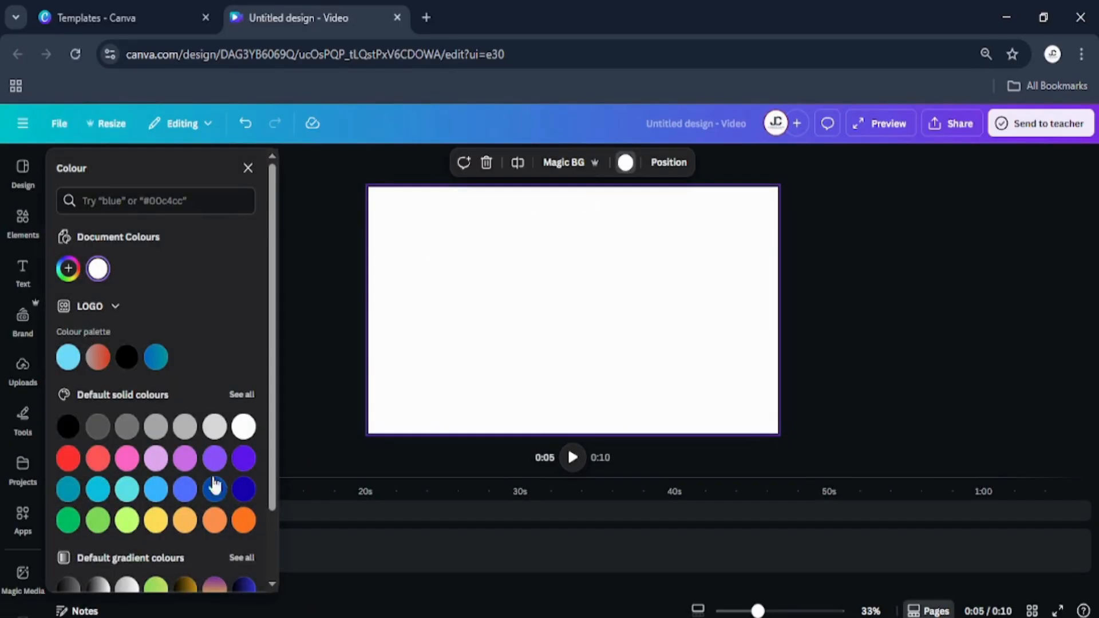
click(243, 531)
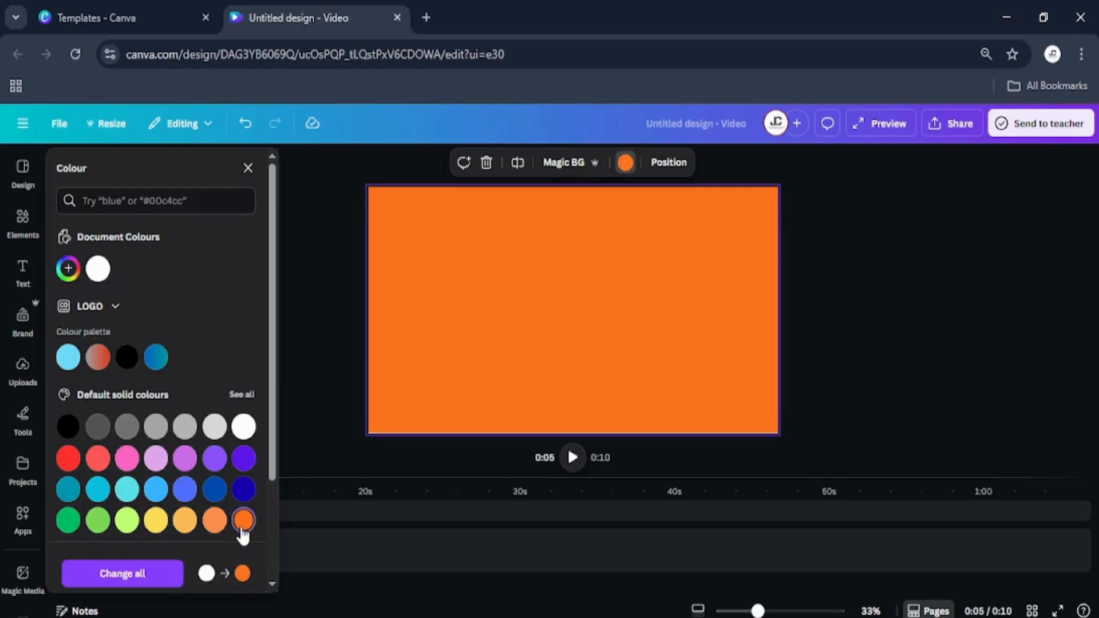
click(328, 336)
Step: Search the elements for "BLOP" limited to graphics and place the green blob on the orange page
click(23, 221)
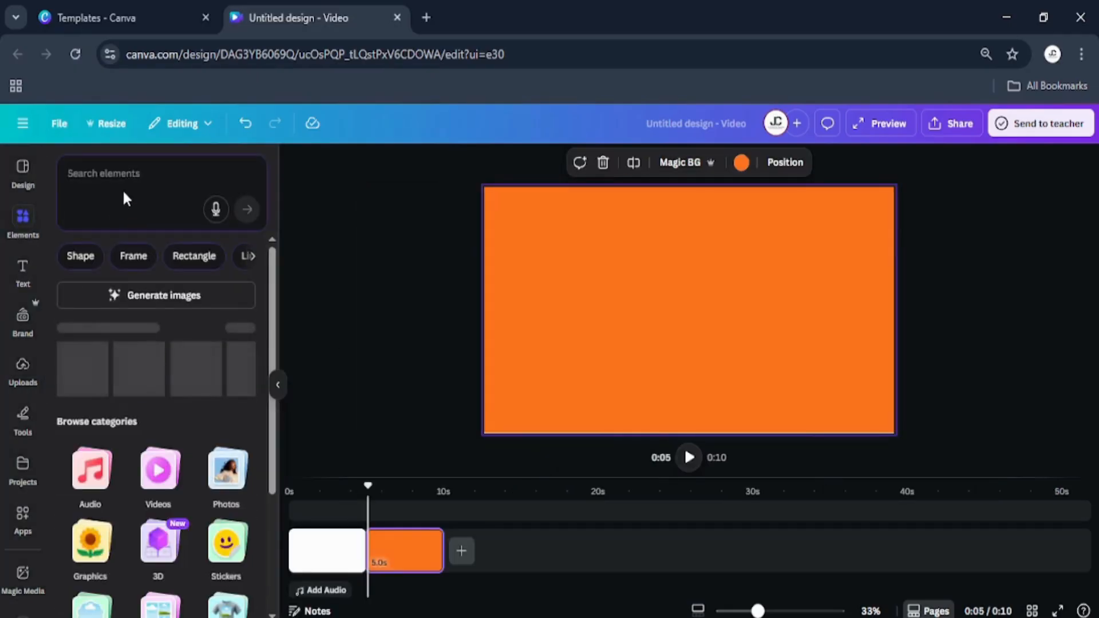
click(90, 174)
text(BLOB)
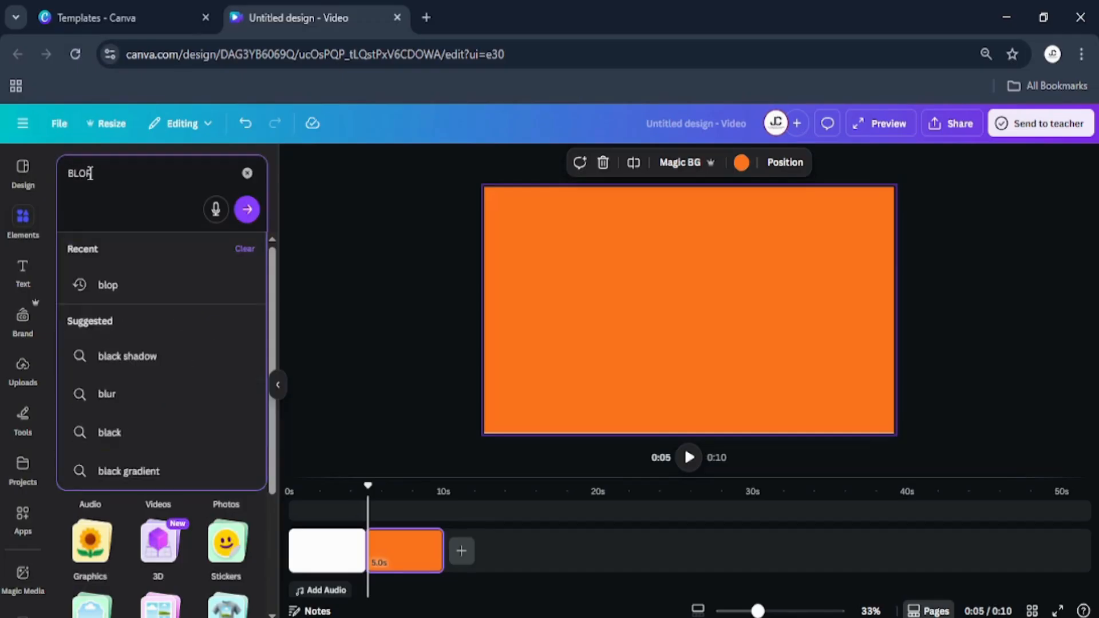
key(Return)
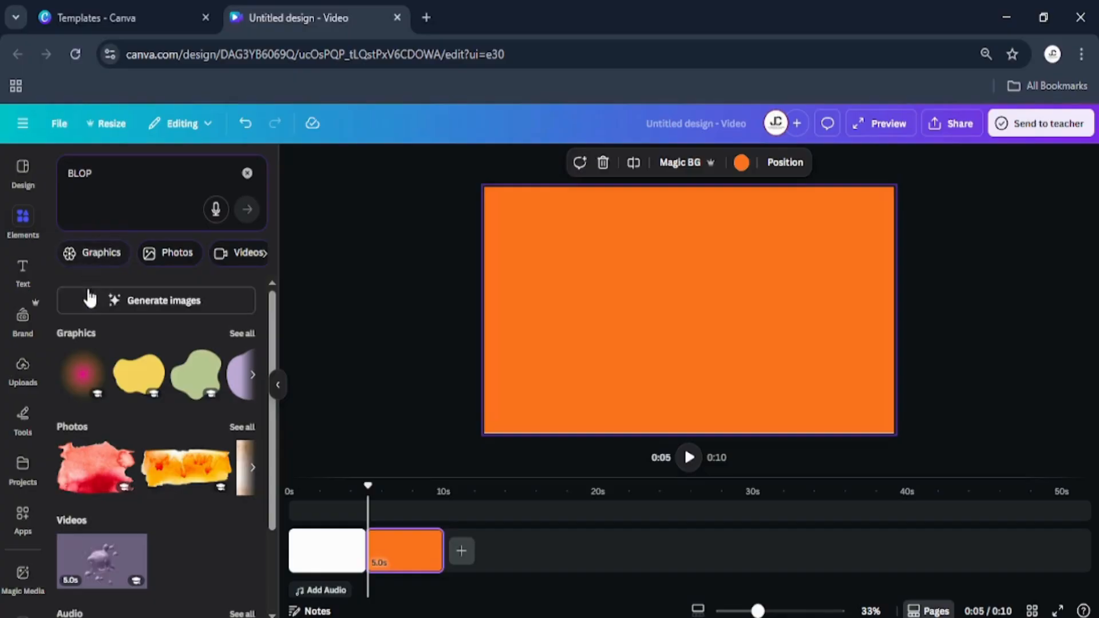
click(86, 254)
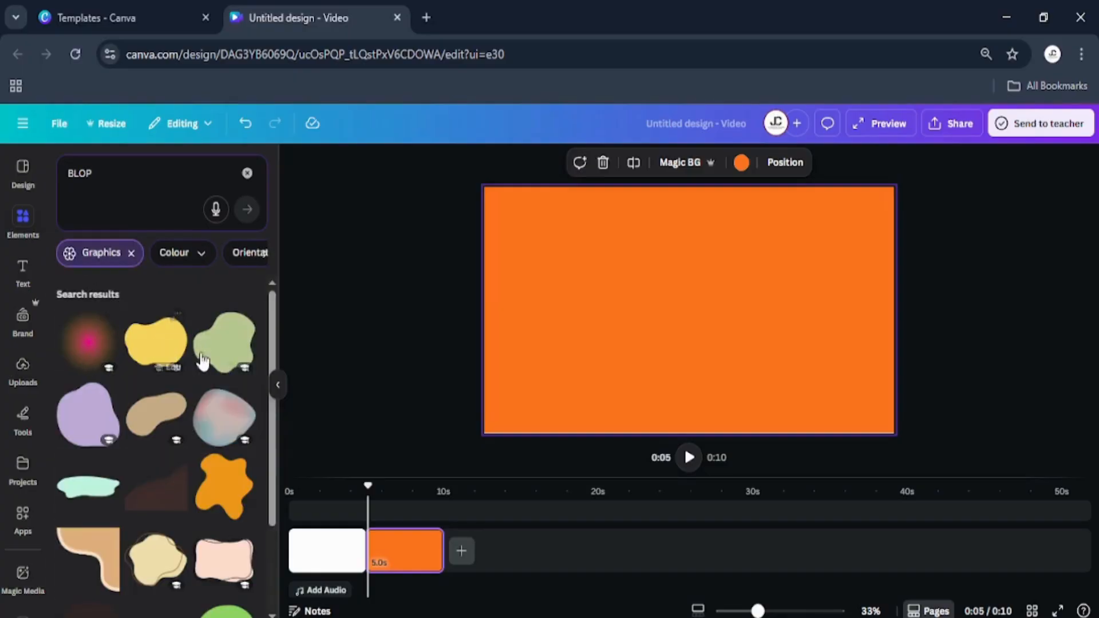
drag(217, 355, 517, 299)
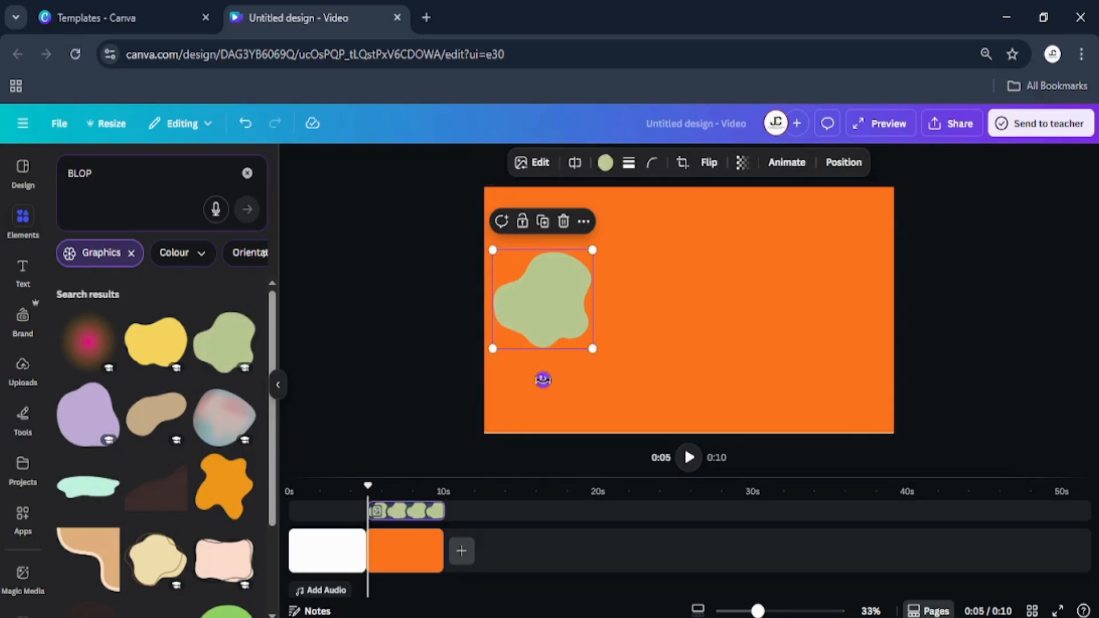
Step: Rotate the blob about -13° and enlarge it to cover the left part of the orange page
drag(543, 381, 560, 380)
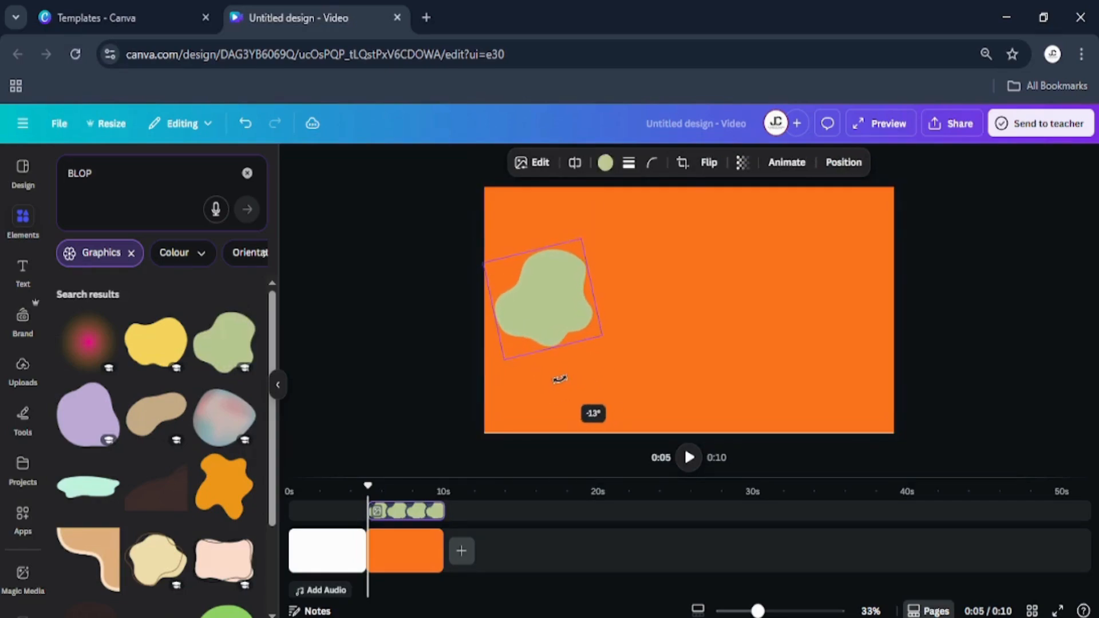
drag(600, 339, 751, 573)
drag(634, 388, 475, 339)
drag(530, 312, 527, 318)
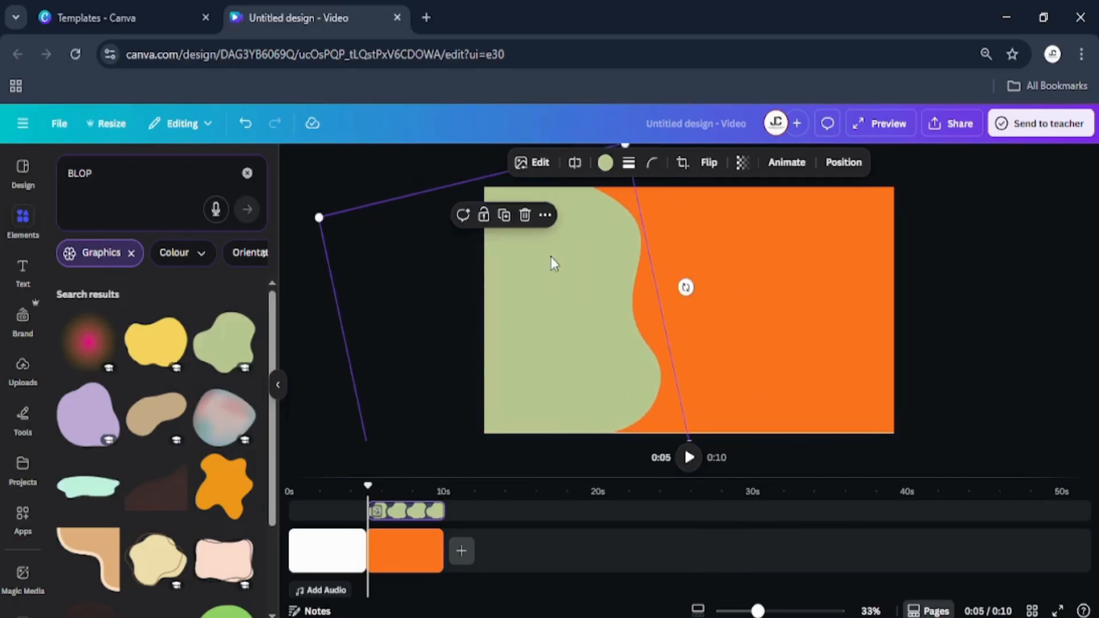
Step: Recolour the green blob white
click(604, 165)
click(256, 428)
click(308, 379)
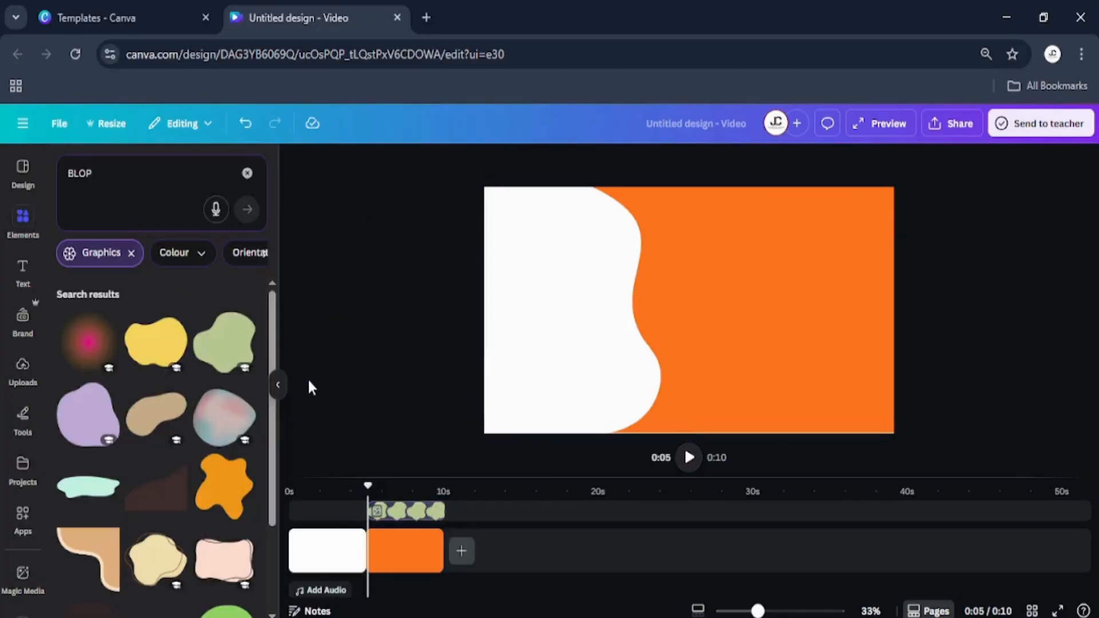
click(278, 385)
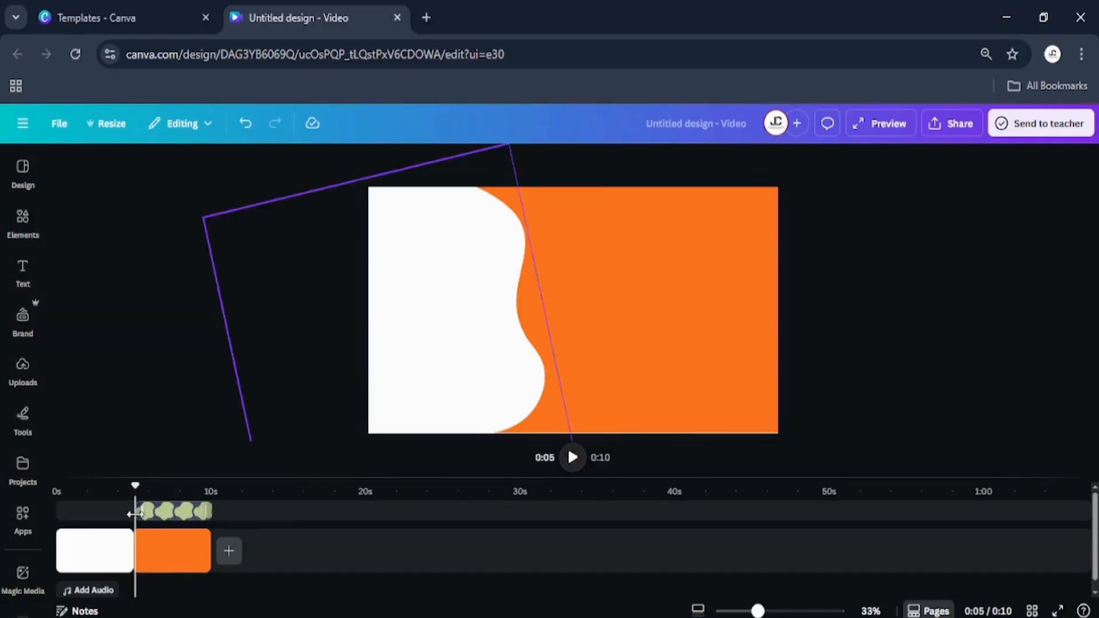
click(22, 368)
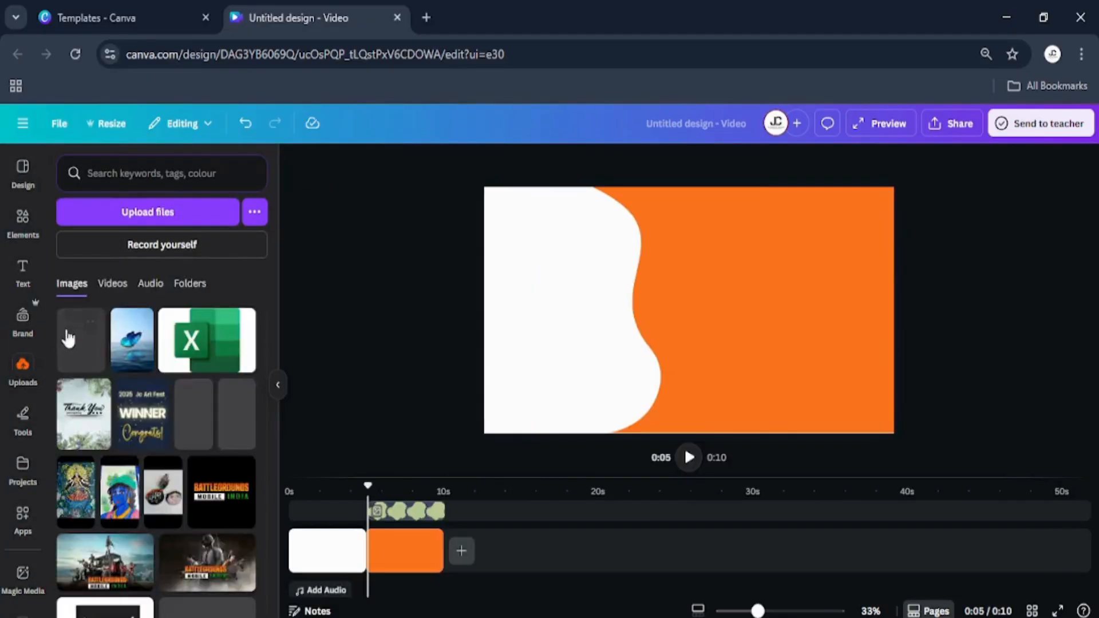
click(70, 324)
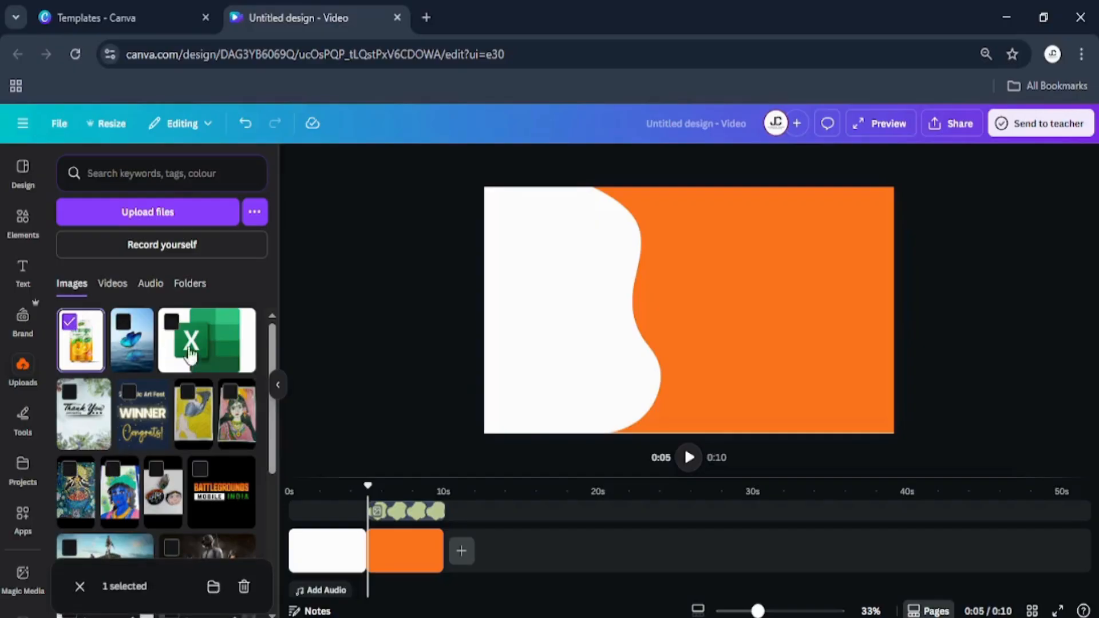
click(82, 361)
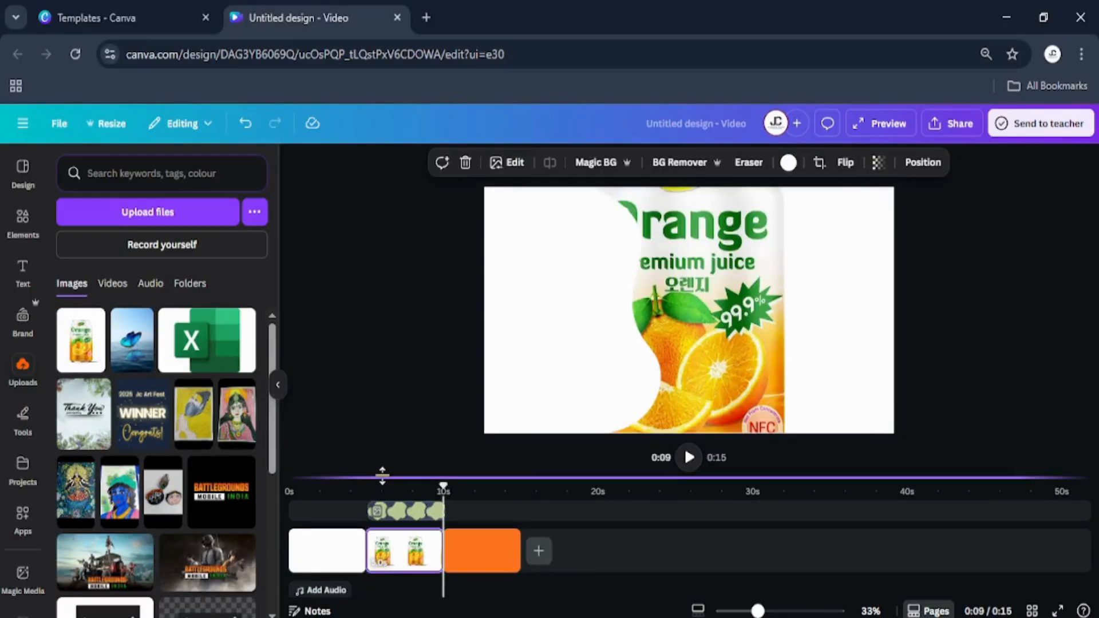
key(ctrl+z)
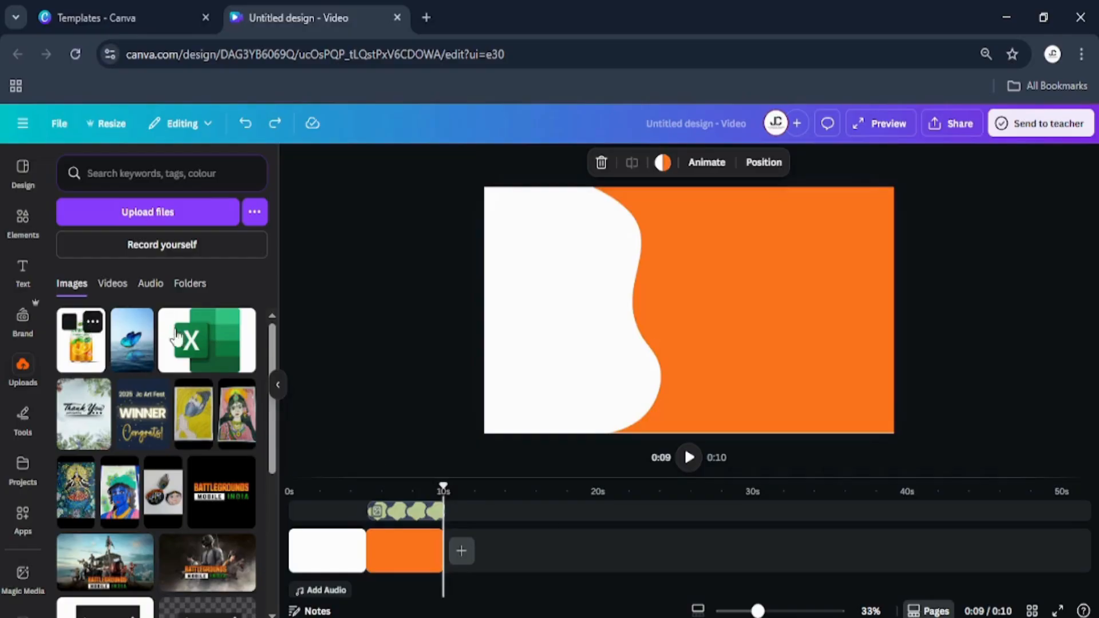
Step: Place the uploaded orange juice can on the white shape with its background removed, and align its clip with the orange page's timing
click(577, 313)
click(277, 385)
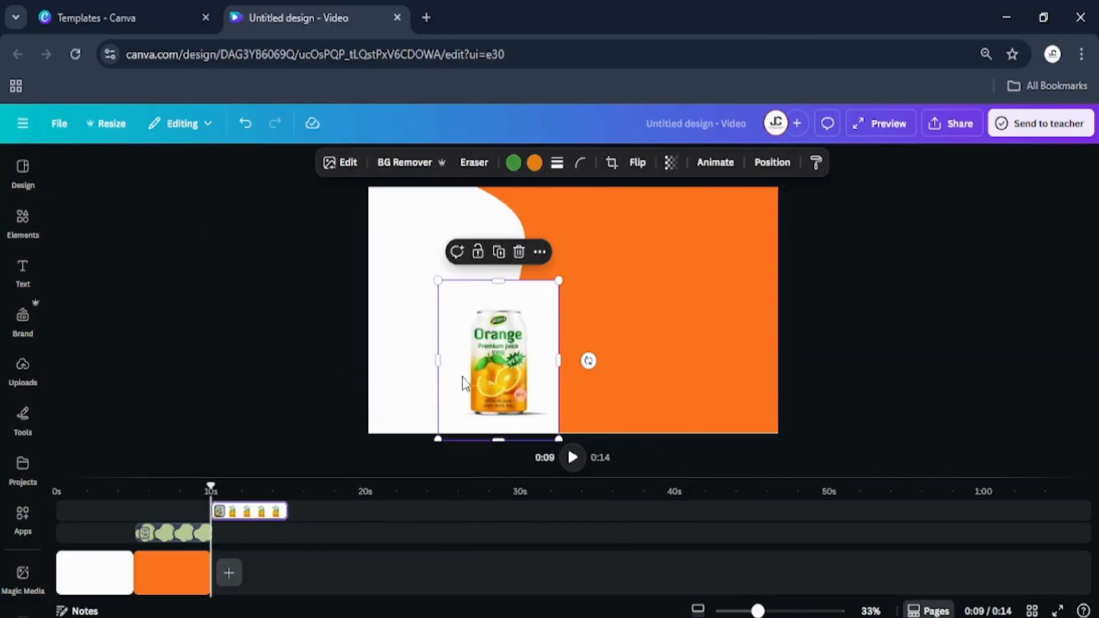
drag(464, 382, 481, 355)
click(405, 162)
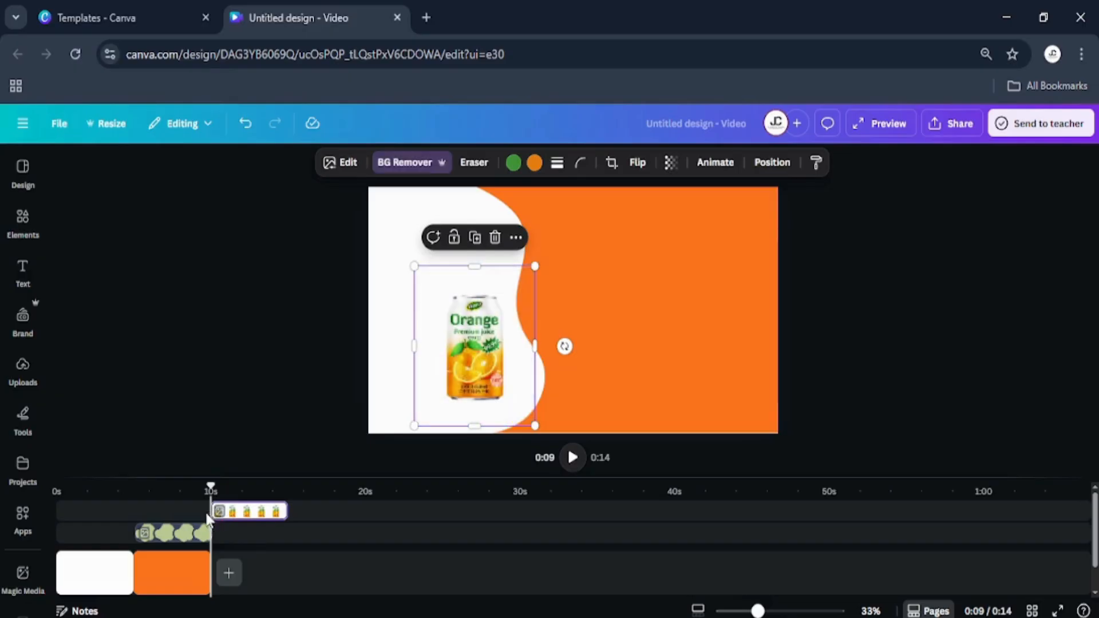
drag(223, 508, 175, 518)
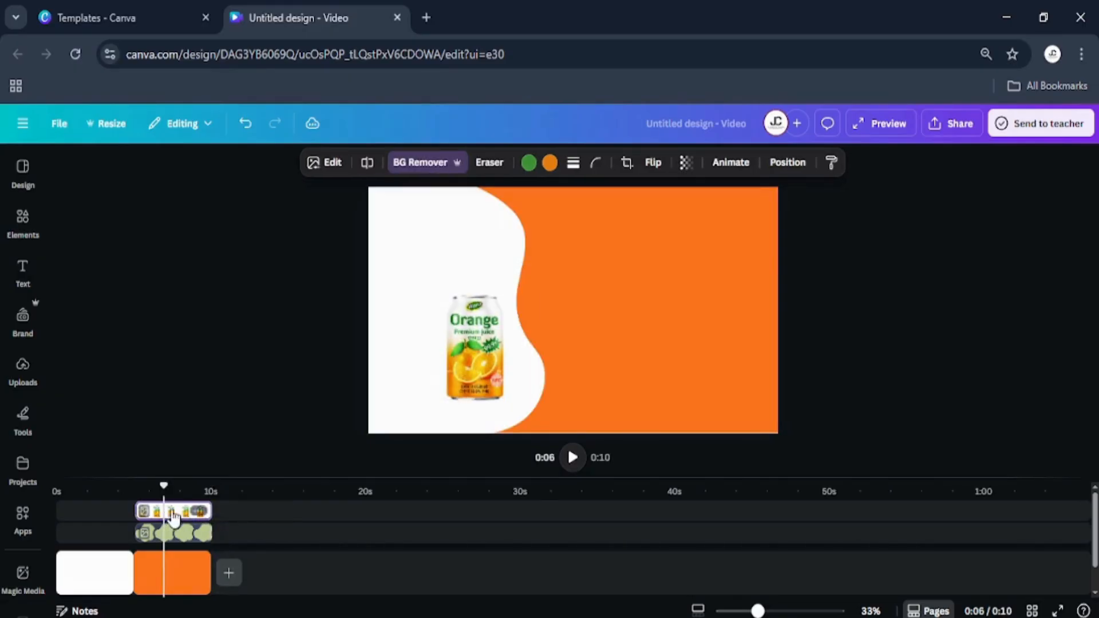
Step: Crop the can image narrower, then enlarge it and tilt it clockwise over the white shape
click(446, 361)
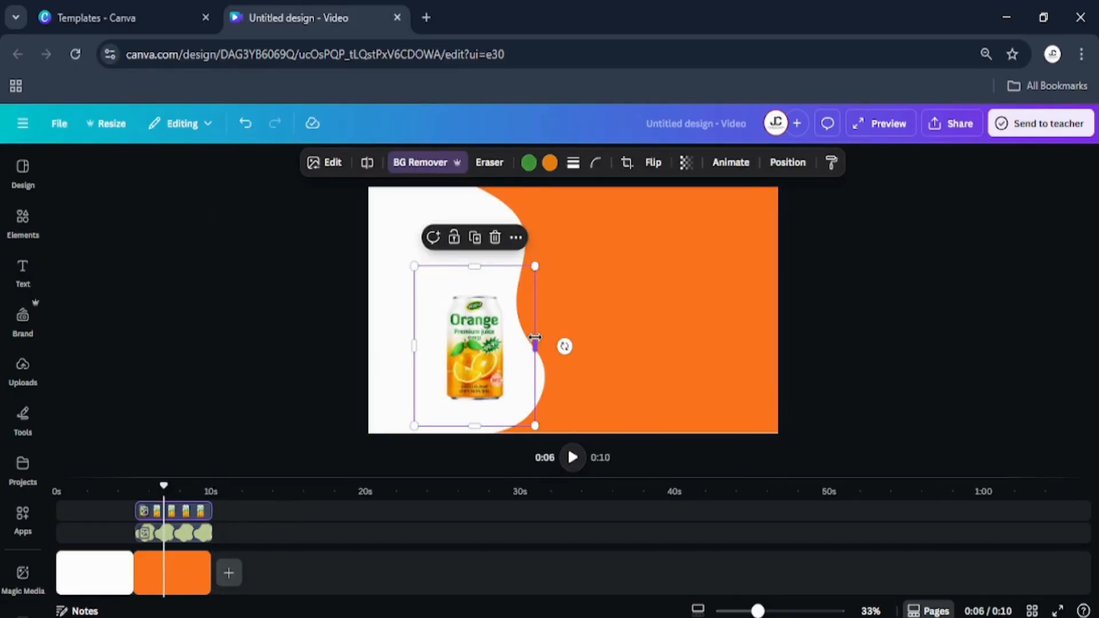
drag(535, 338, 437, 344)
drag(477, 345, 457, 328)
drag(493, 251, 658, 207)
drag(492, 275, 456, 316)
mouse_move(552, 327)
mouse_down()
mouse_move(554, 390)
mouse_move(548, 346)
mouse_up()
click(234, 318)
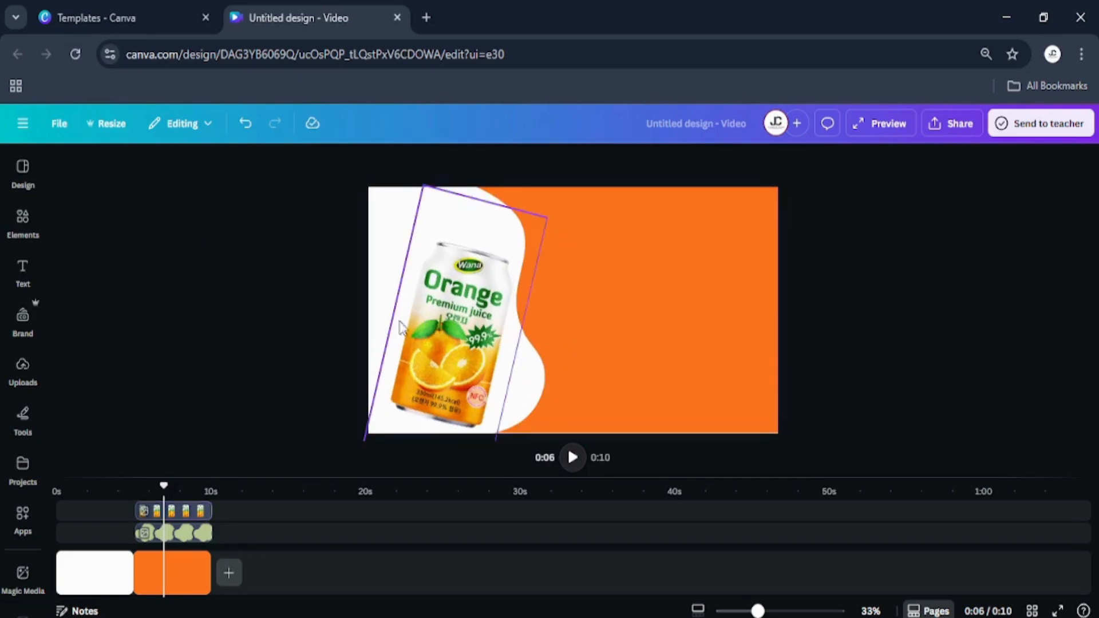
Step: Fine-tune the can's tilt, size and position so it slightly overlaps the white shape's curved edge
drag(430, 343, 458, 330)
drag(575, 339, 568, 350)
drag(583, 215, 592, 207)
click(572, 348)
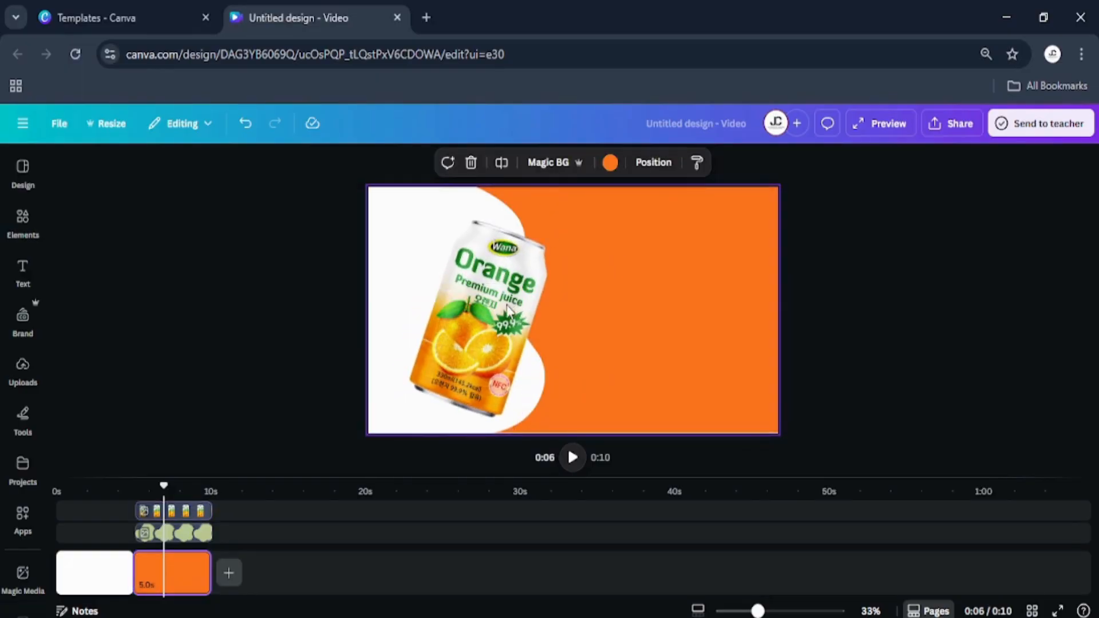
drag(490, 330, 479, 346)
click(103, 289)
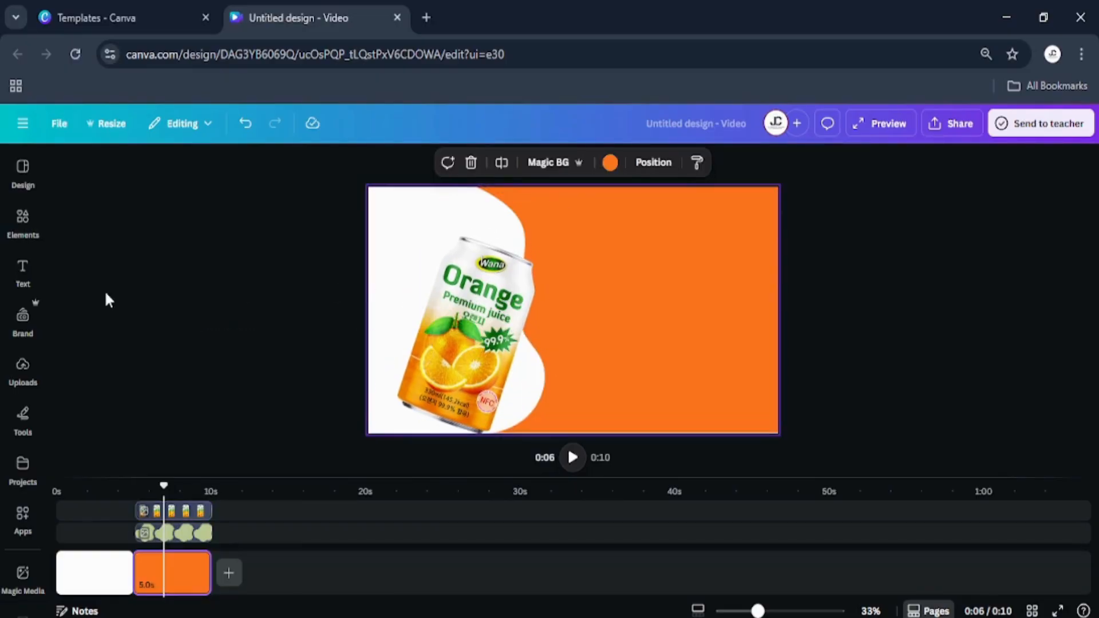
Step: Search the graphics for "ORANGE" and add the image of two orange wedges to the page
click(29, 237)
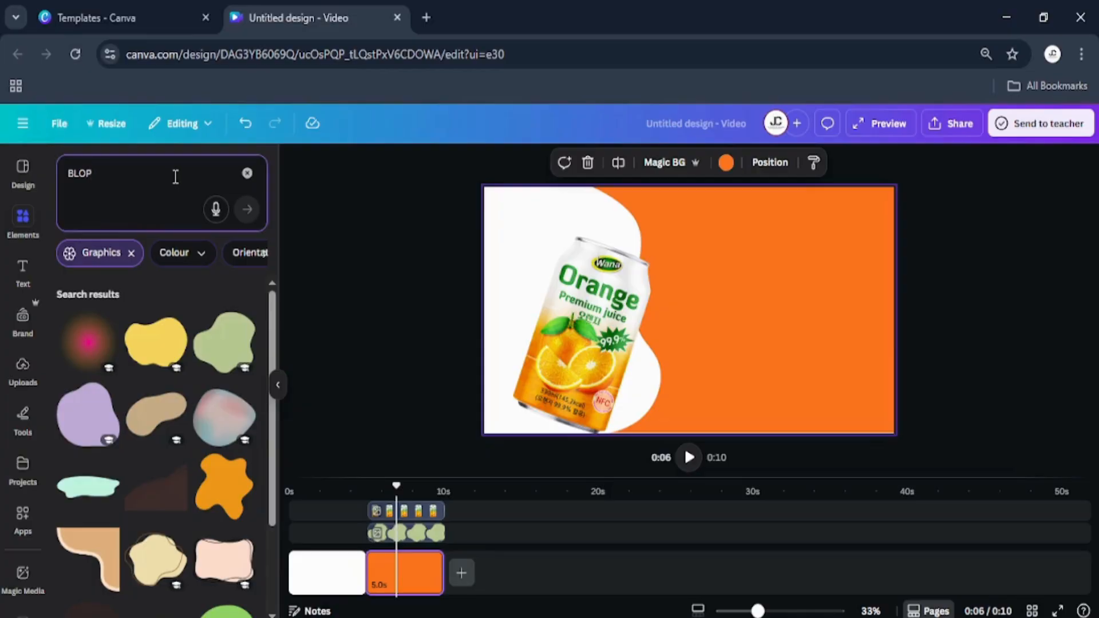
key(BackSpace)
key(BackSpace)
key(BackSpace)
key(BackSpace)
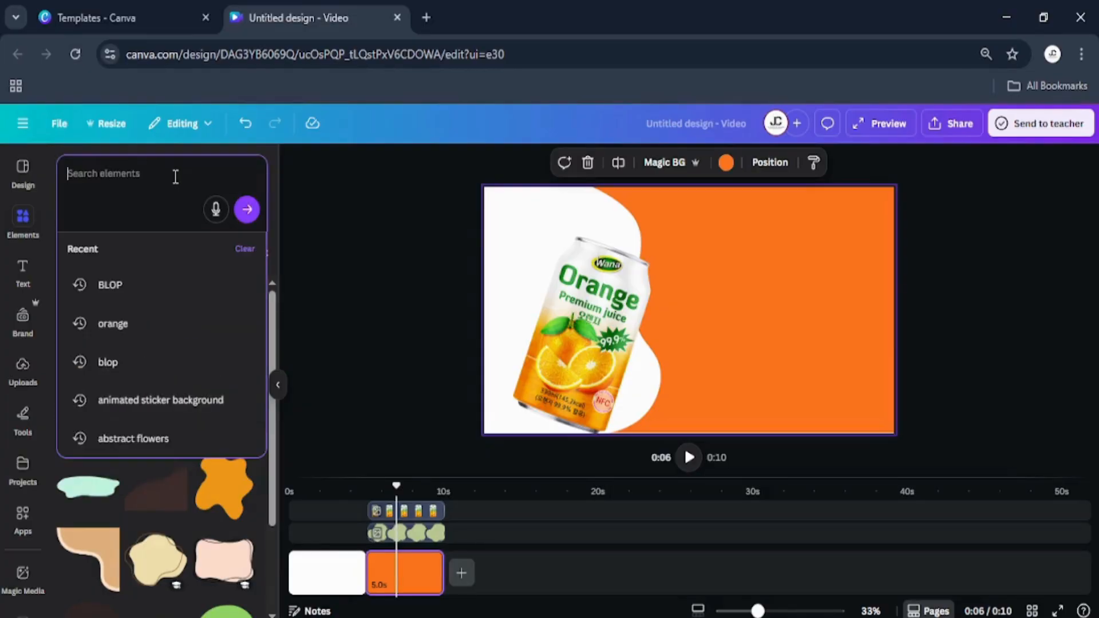
text(ORANGE)
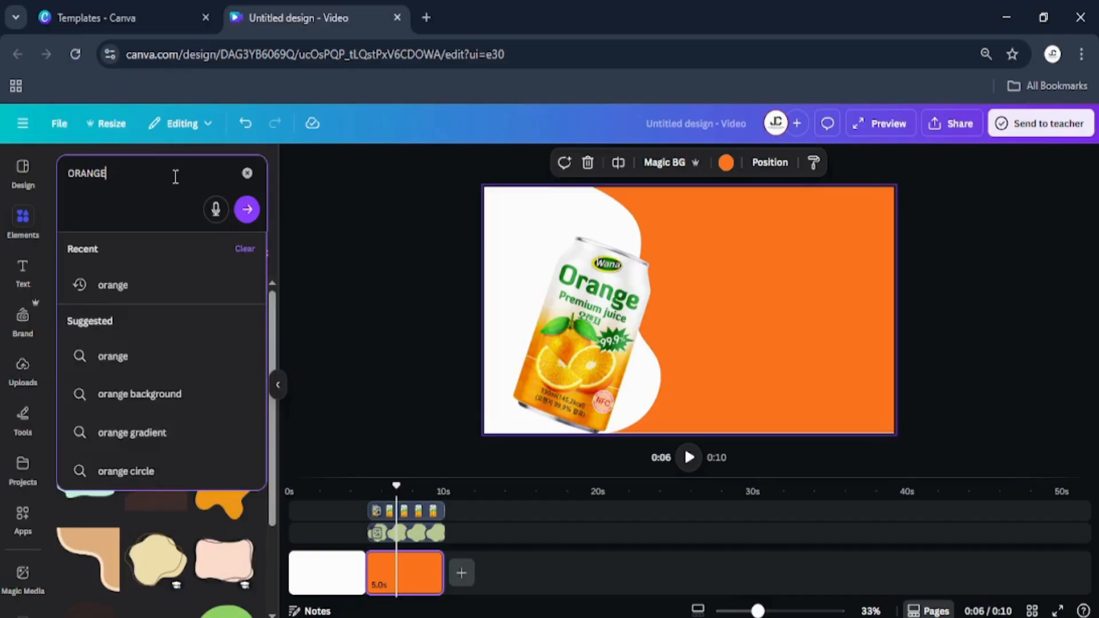
key(Return)
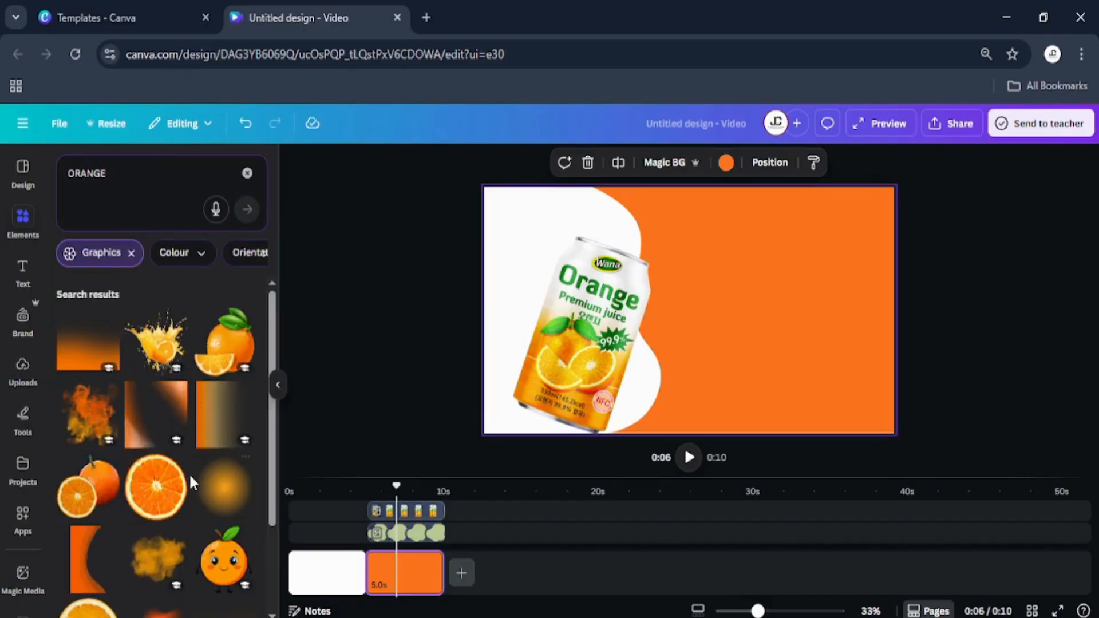
scroll(189, 473, down, 5)
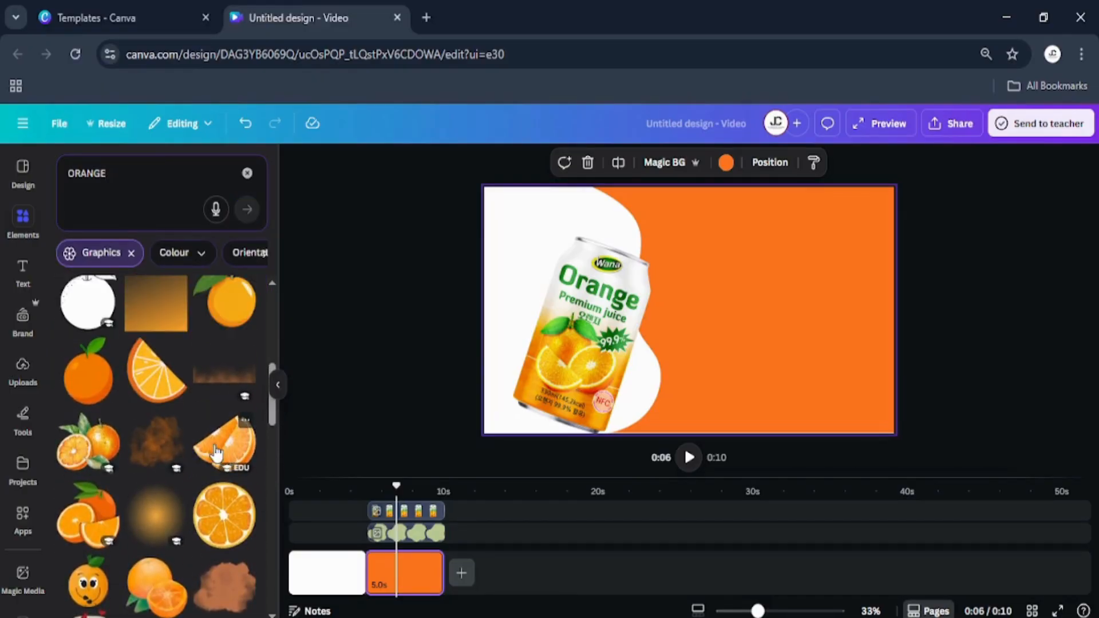
click(212, 452)
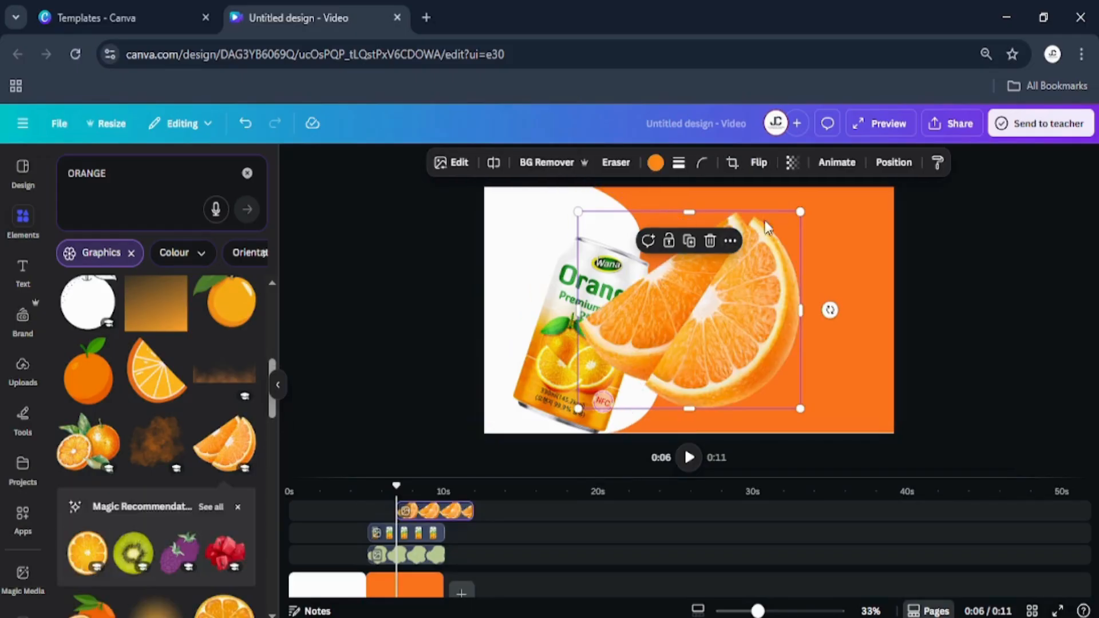
Step: Shrink the orange wedges and place them beside the can's lower right, at the page's bottom edge
drag(797, 210, 680, 319)
drag(641, 367, 674, 393)
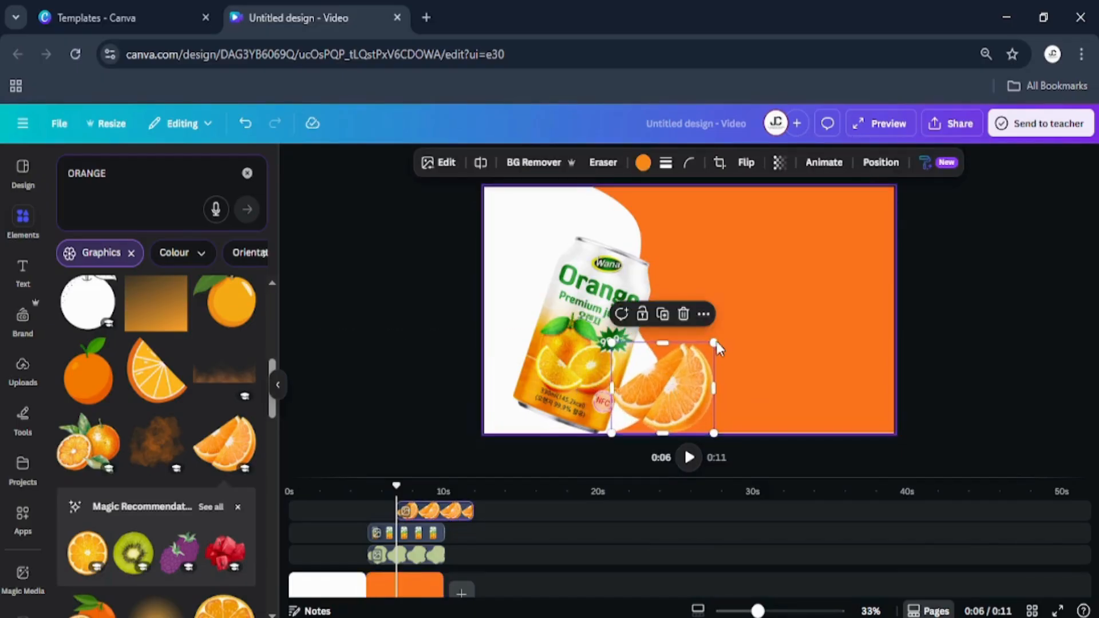
drag(711, 344, 703, 349)
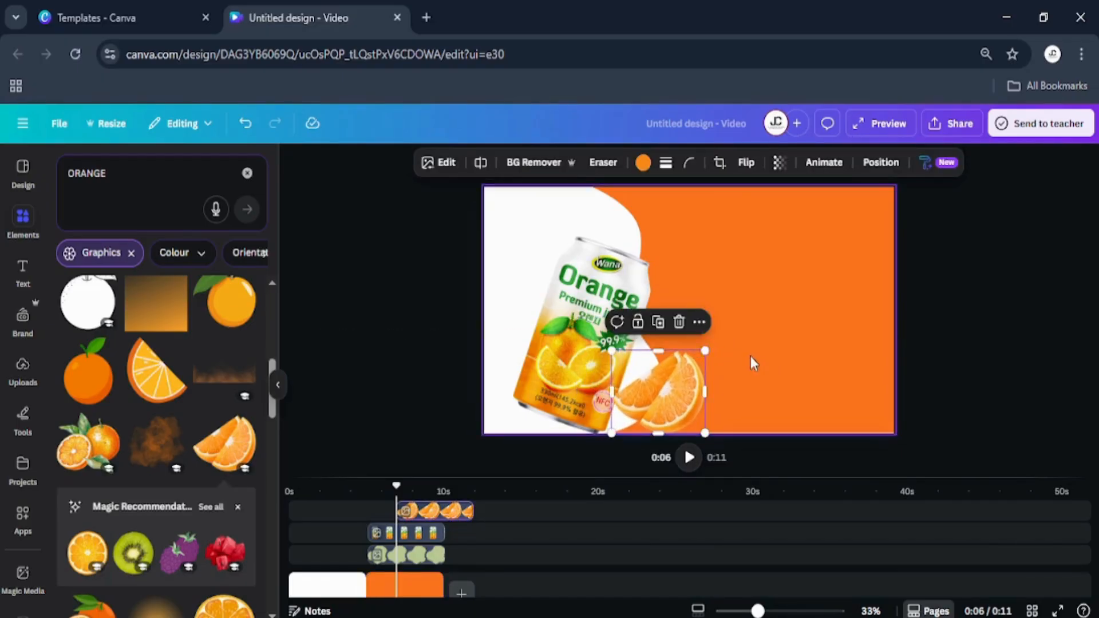
drag(685, 392, 682, 386)
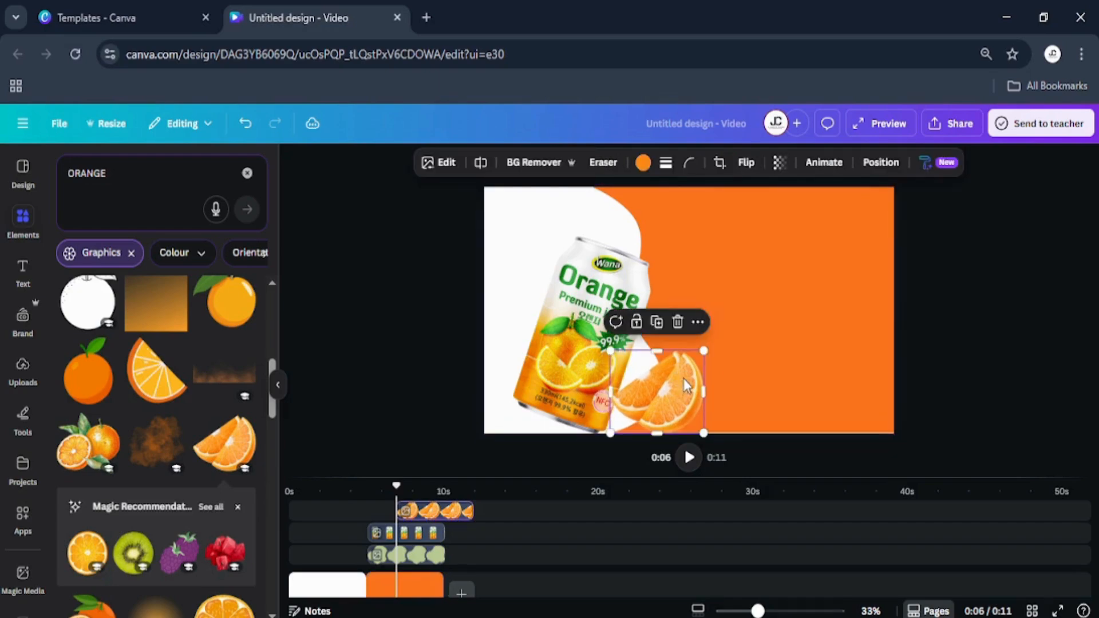
Step: Show the layers and move the juice can above the orange wedges
right_click(684, 379)
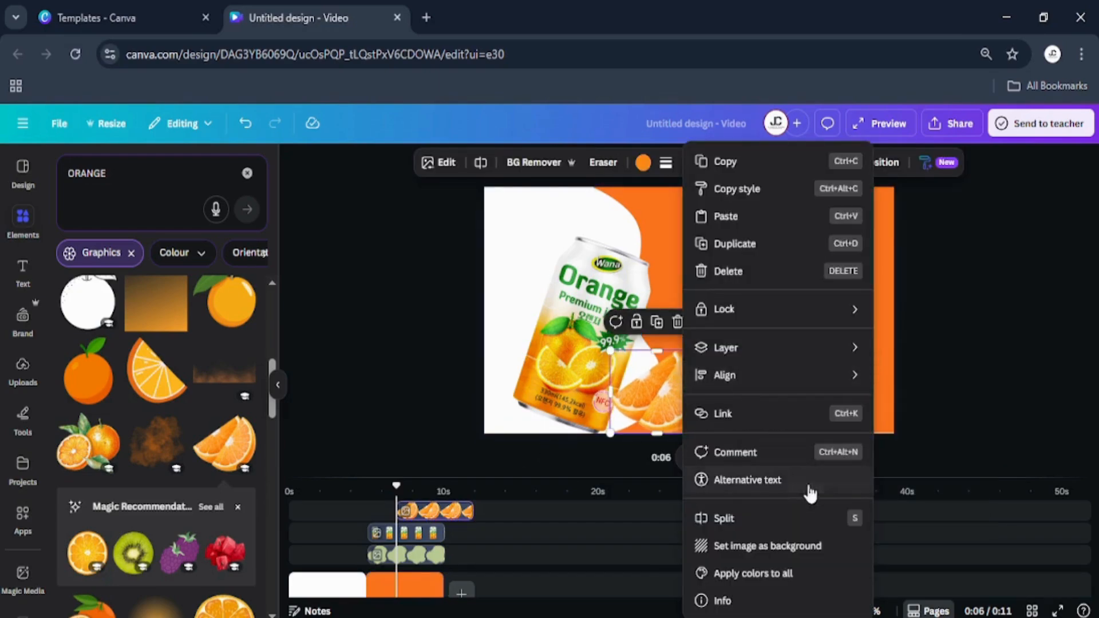
mouse_move(740, 352)
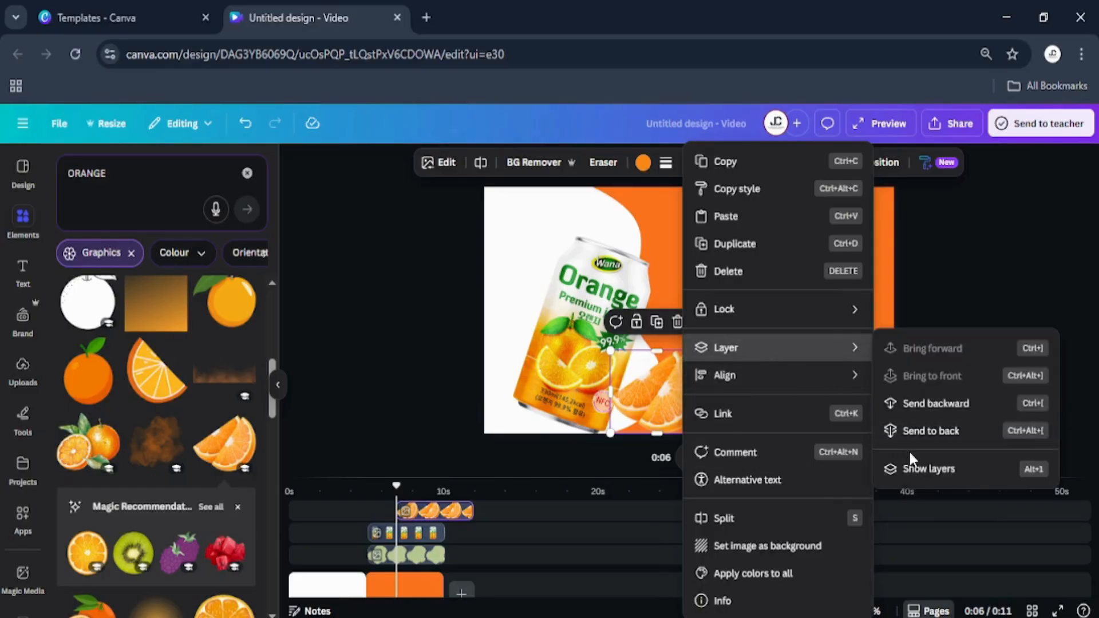
click(913, 469)
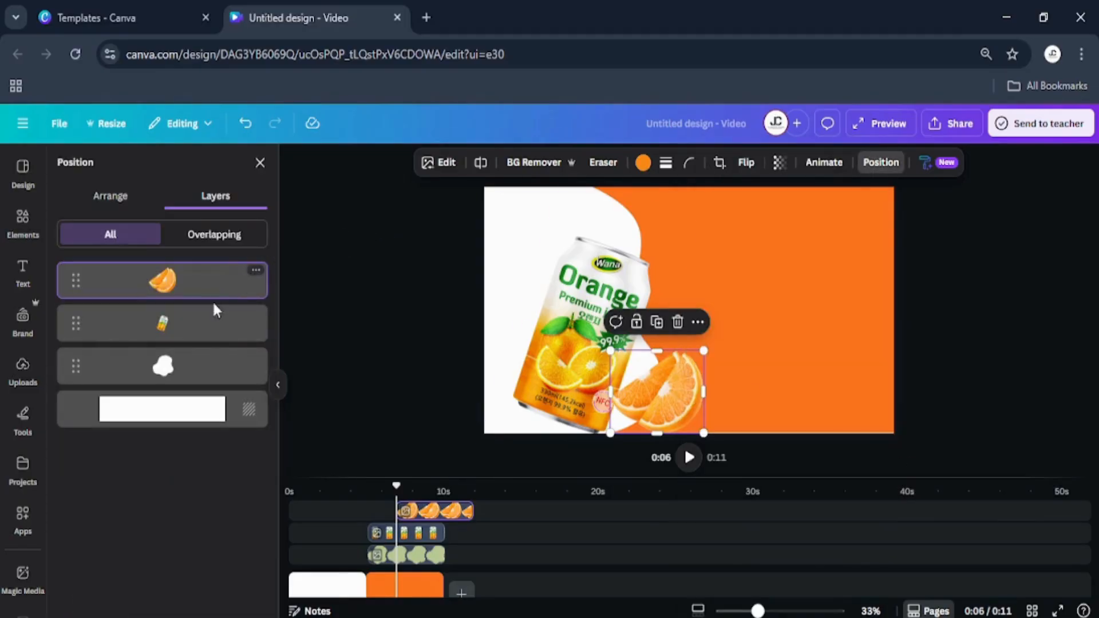
drag(212, 314, 216, 265)
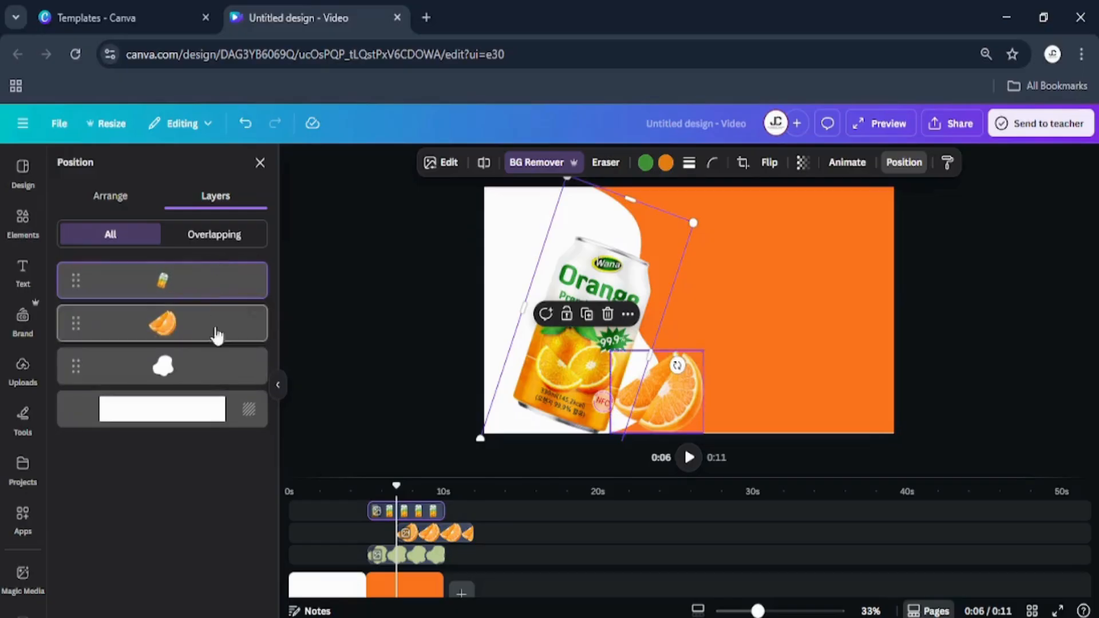
Step: Duplicate the white blob and shift the copy left so it partly covers the can
click(256, 359)
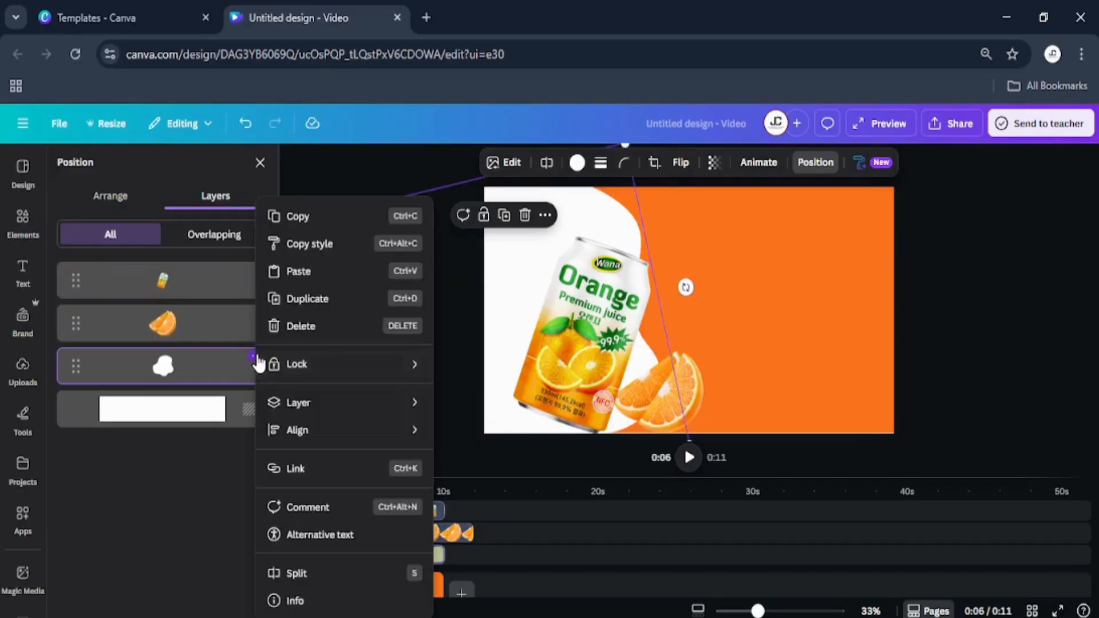
click(331, 300)
drag(555, 341, 469, 345)
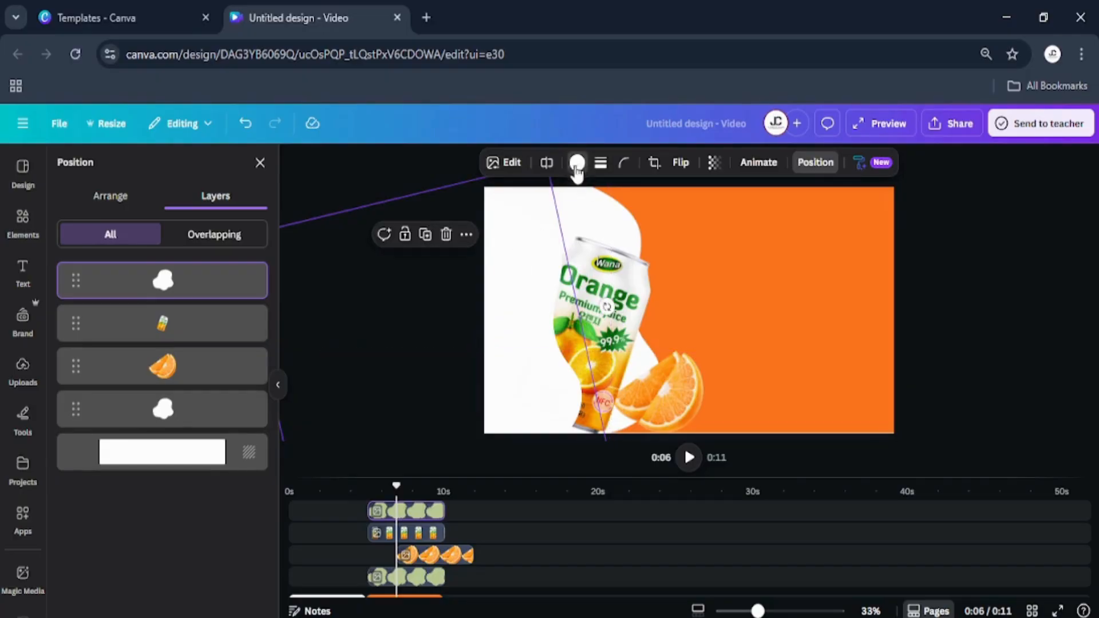
Step: Recolour the duplicated blob with the document's orange
click(577, 163)
click(108, 267)
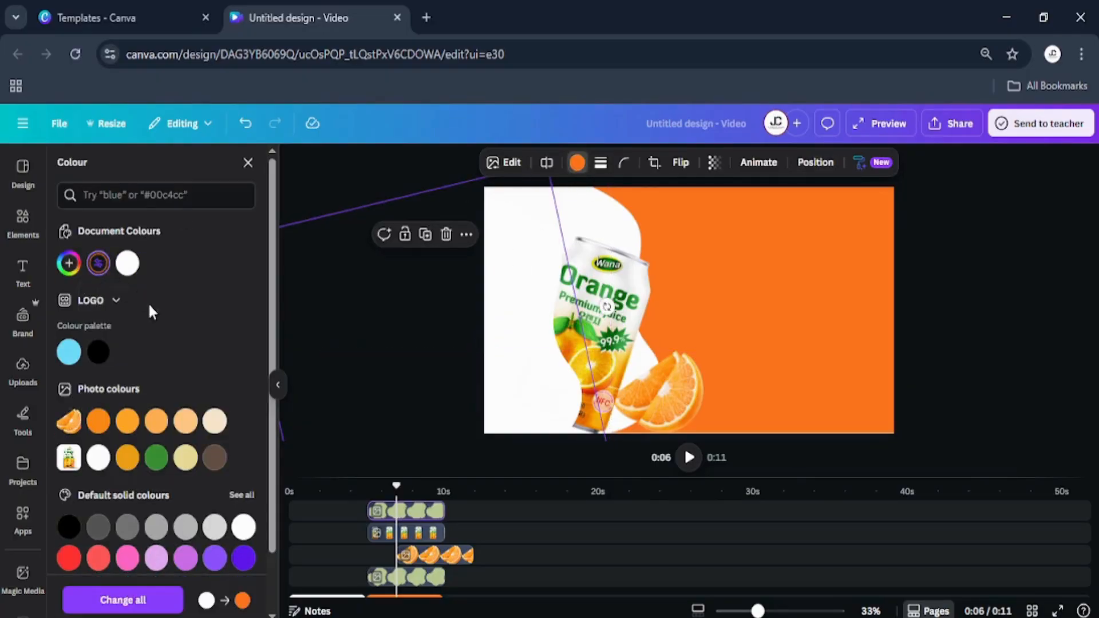
click(278, 384)
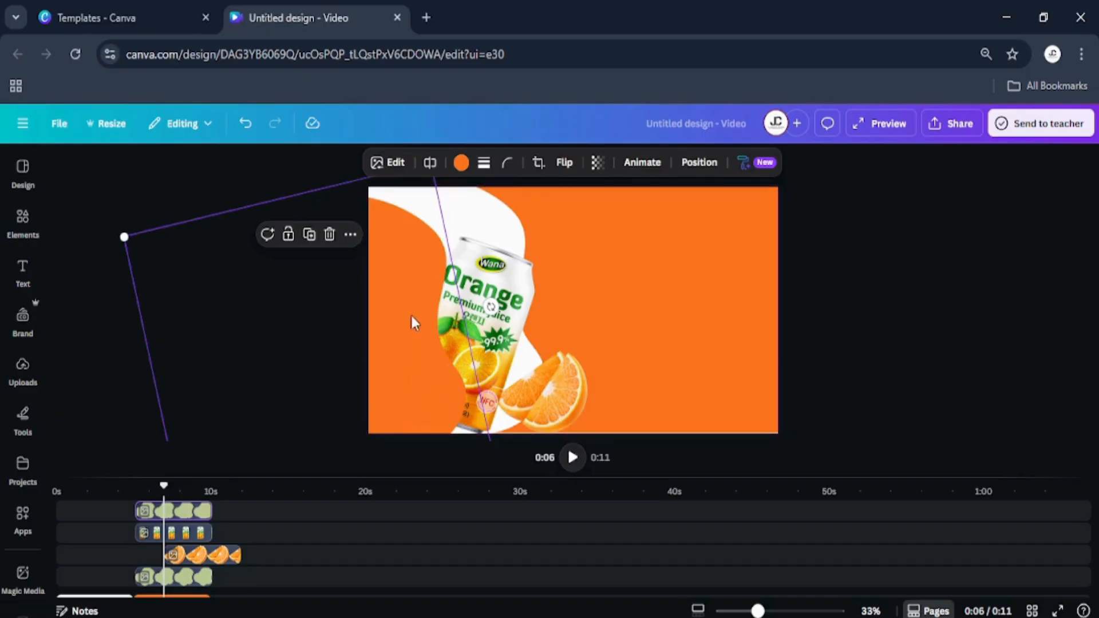
Step: Reposition and enlarge the orange blob so only a curved white band remains behind the can
drag(410, 318, 416, 287)
drag(501, 434, 525, 515)
drag(426, 357, 400, 338)
click(803, 425)
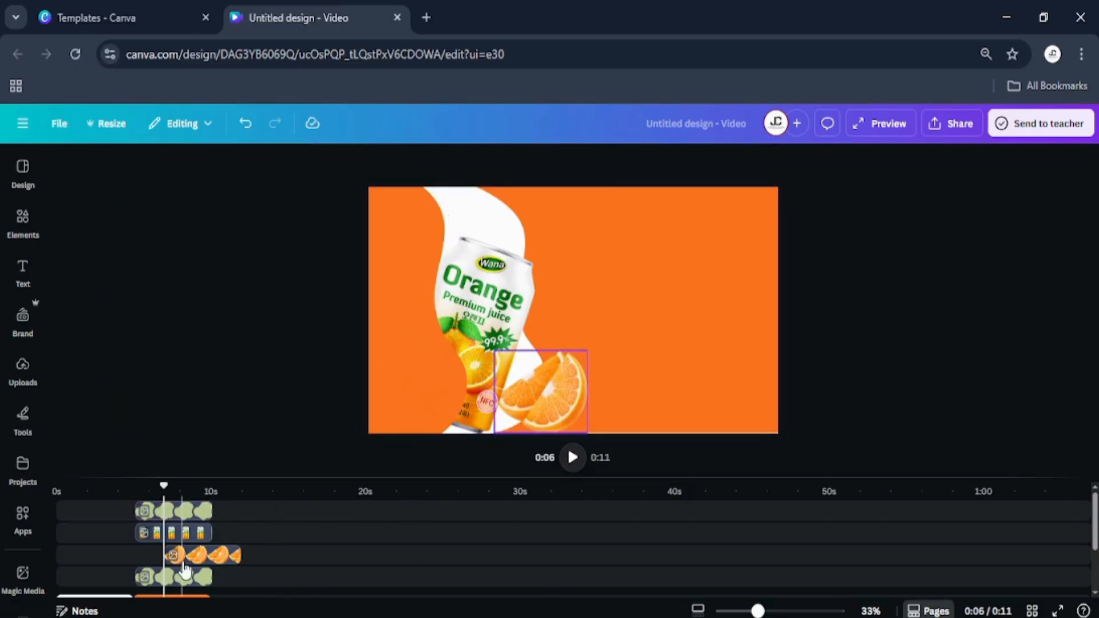
Step: Align the orange wedges' clip with the other clips, and move the wedges closer behind the can's lower part
drag(183, 564, 152, 564)
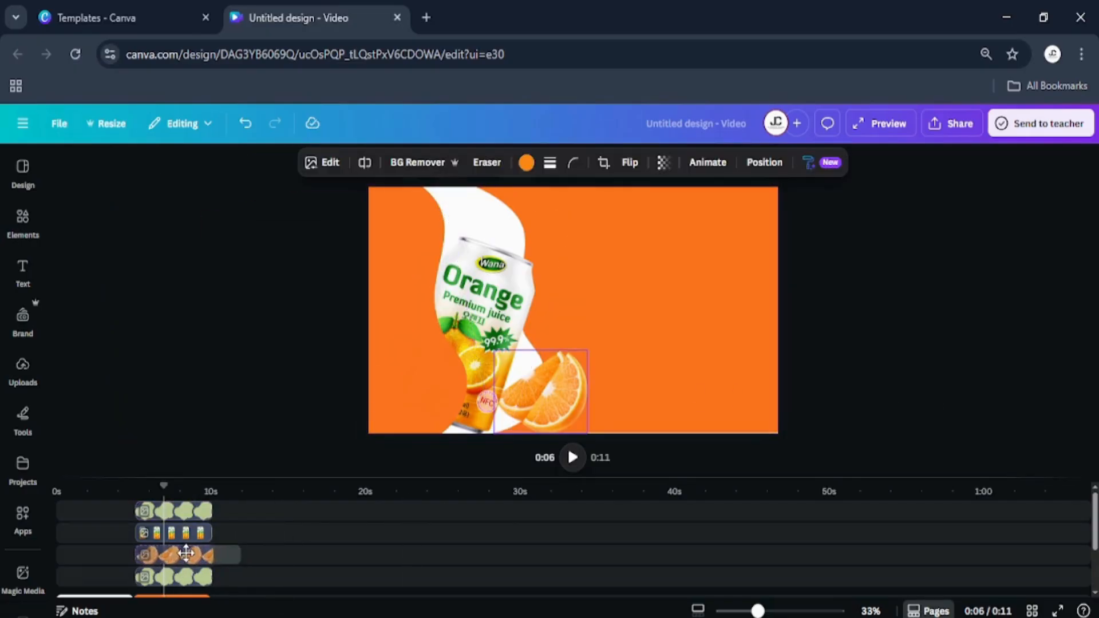
click(424, 364)
drag(420, 369, 426, 370)
drag(553, 394, 524, 392)
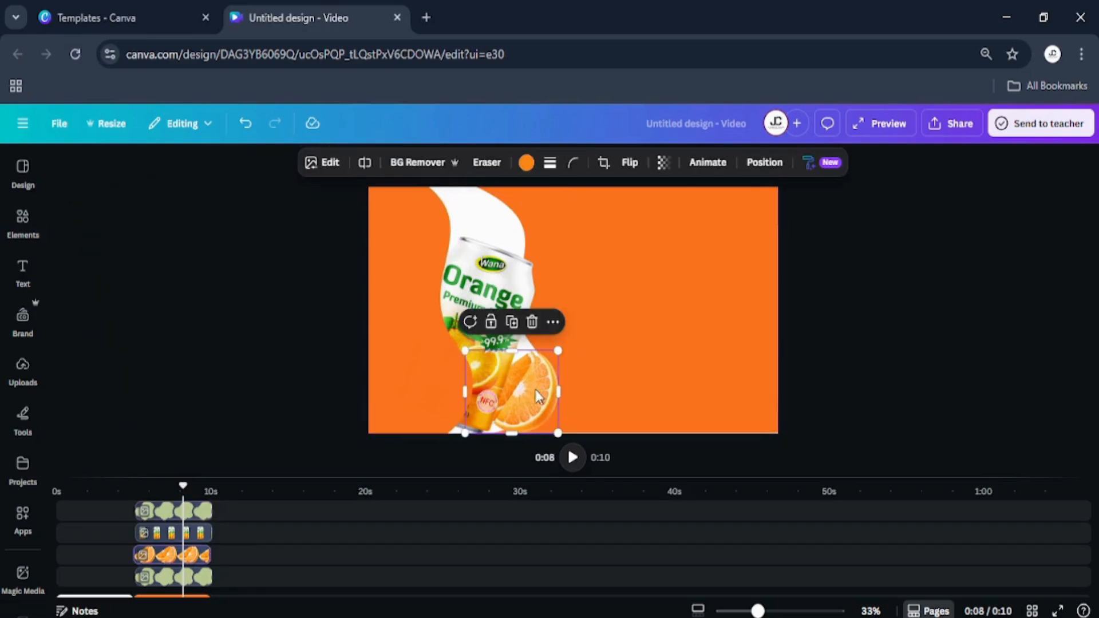
click(278, 320)
Step: Add a heading reading "ORANGE" and shift its clip earlier on the timeline
click(22, 269)
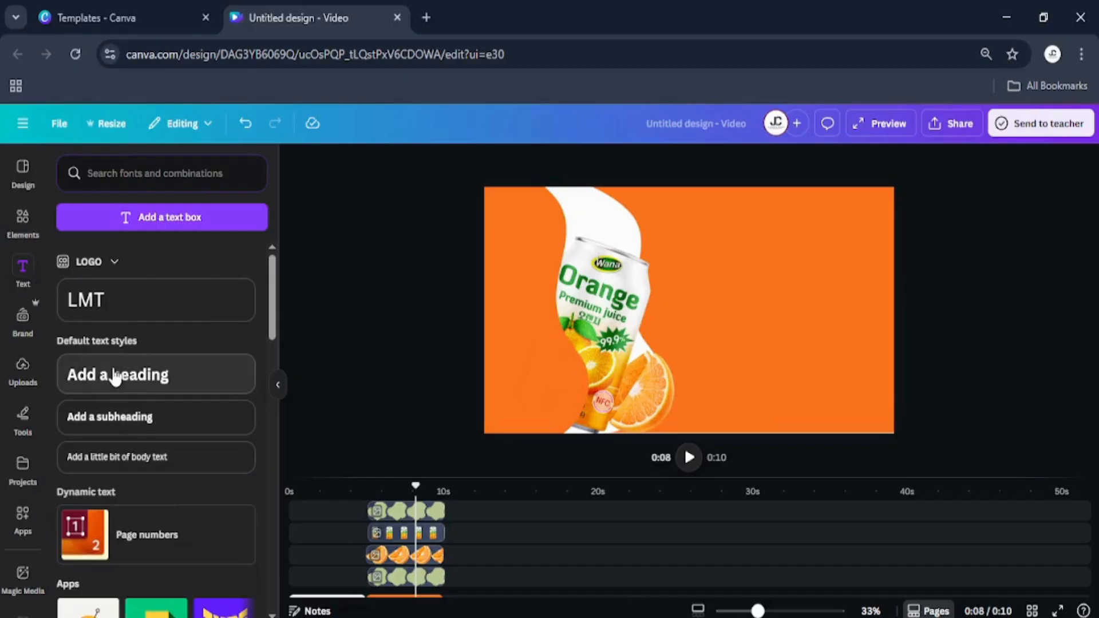
click(118, 376)
drag(466, 512, 424, 518)
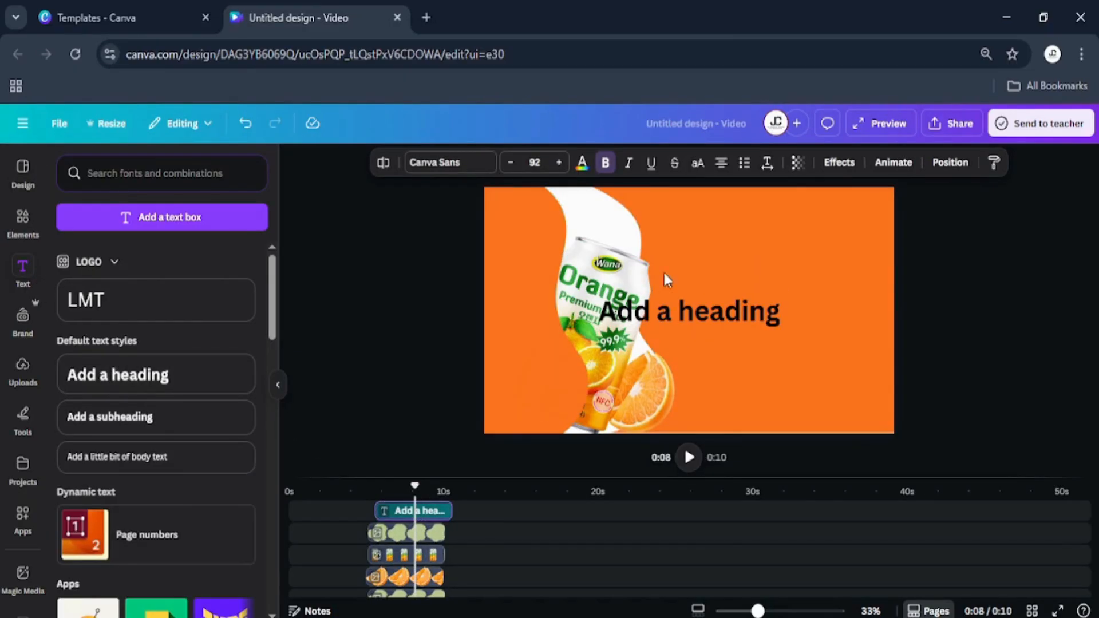
double_click(672, 305)
text(ORAN)
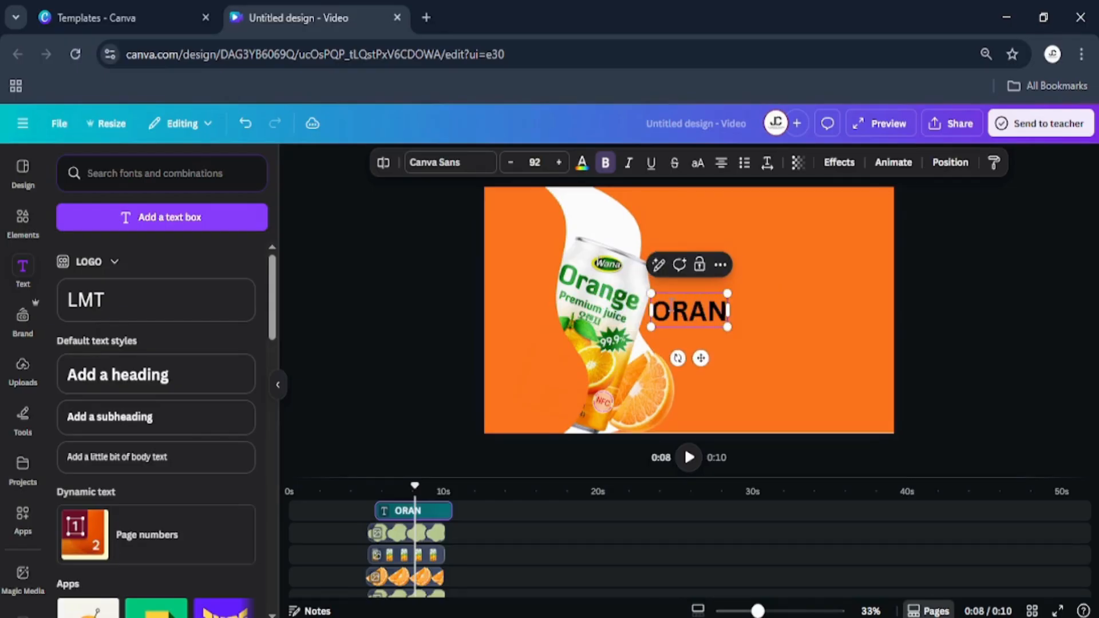
text(GE)
Step: Search the fonts for "TAN" and set the ORANGE heading in TAN Tangkiwood
click(470, 166)
click(187, 229)
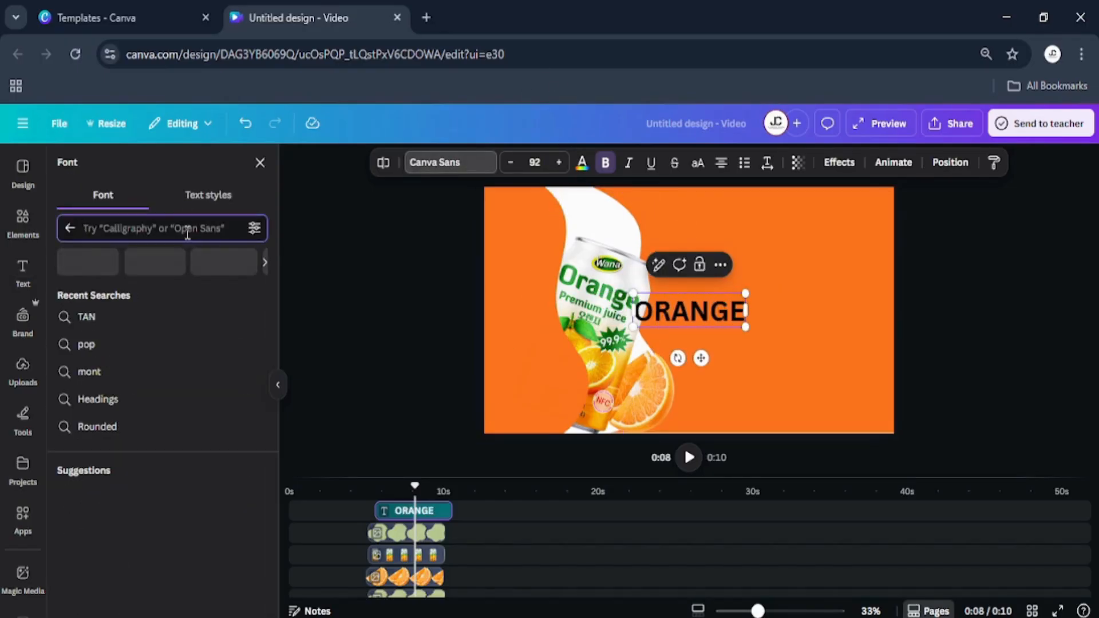
text(TAN)
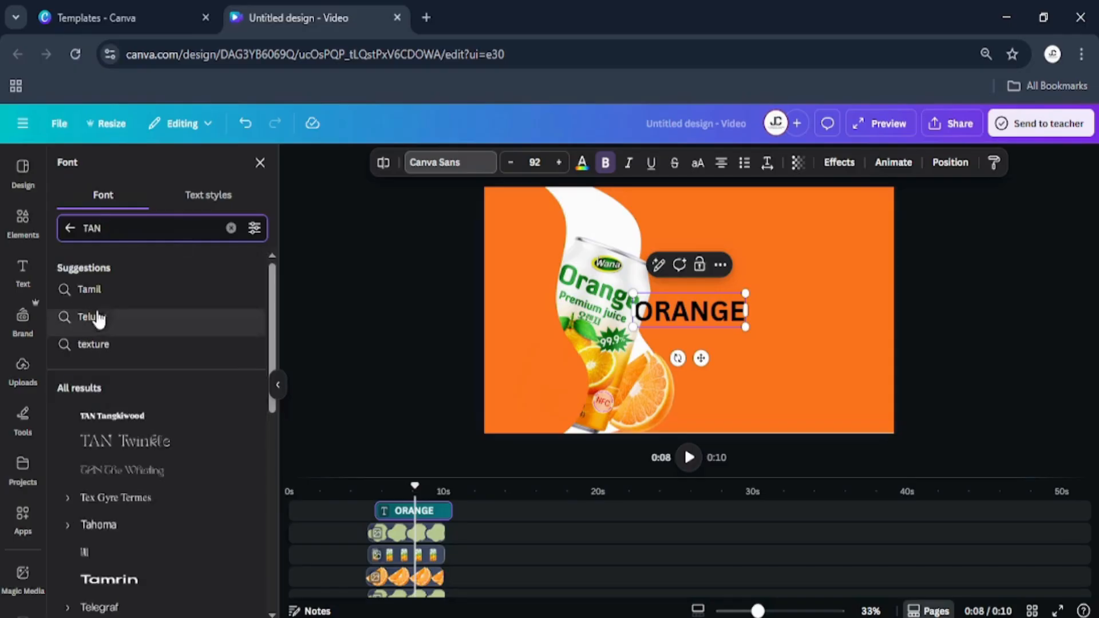
click(112, 295)
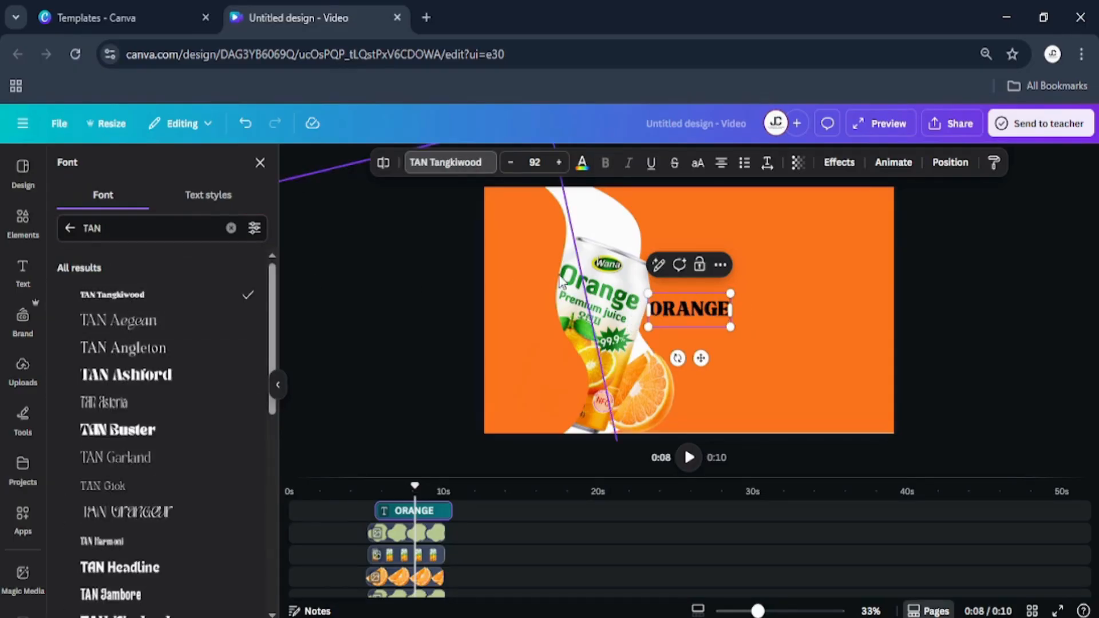
Step: Set the ORANGE heading's text colour to white, applying the change from black to all matching elements
click(582, 163)
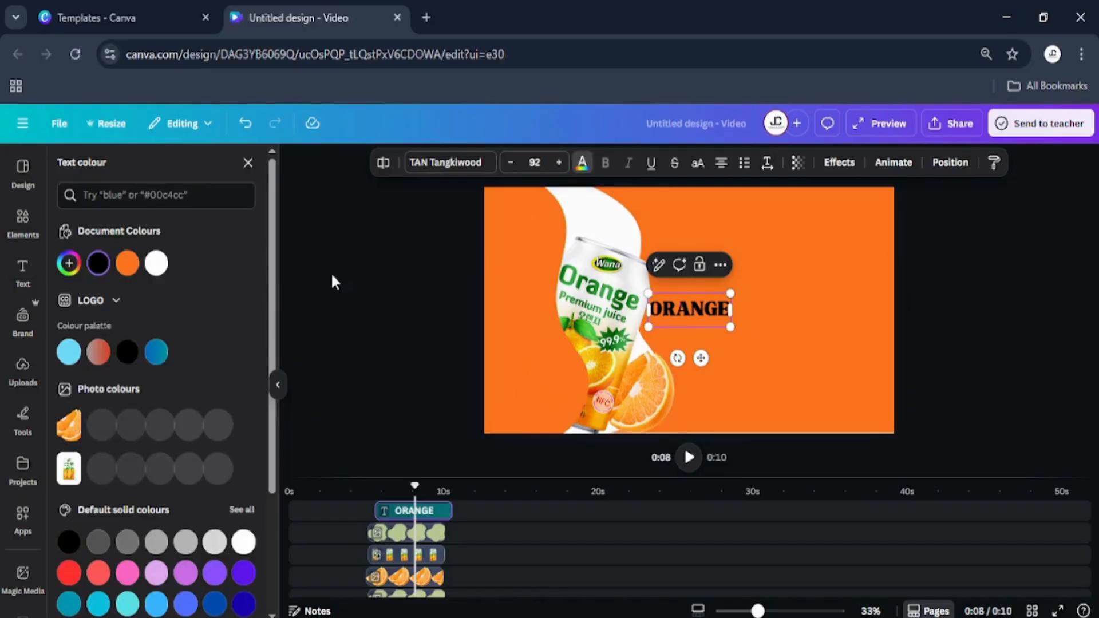
click(158, 265)
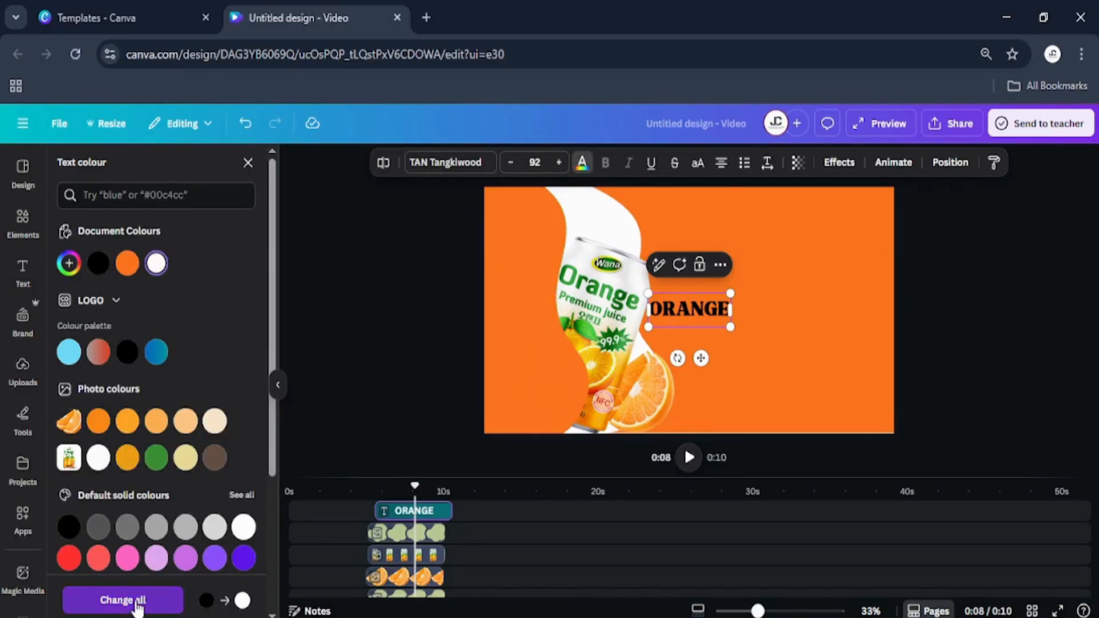
click(139, 597)
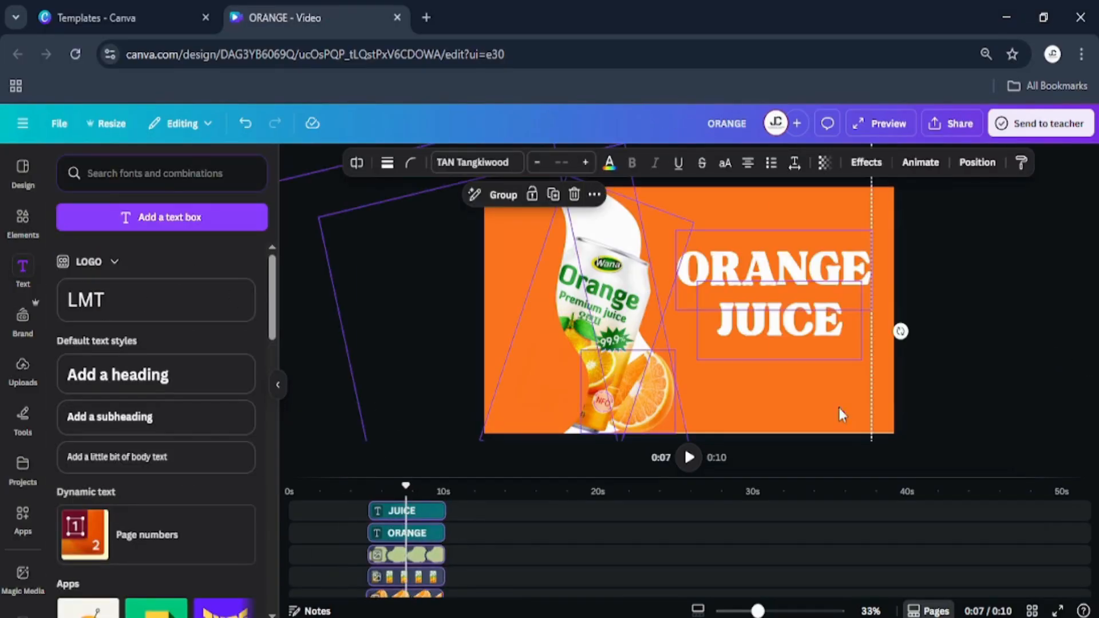
Step: On the first page, rotate the juice can upright and move it left, partly behind the orange blob
scroll(647, 568, down, 3)
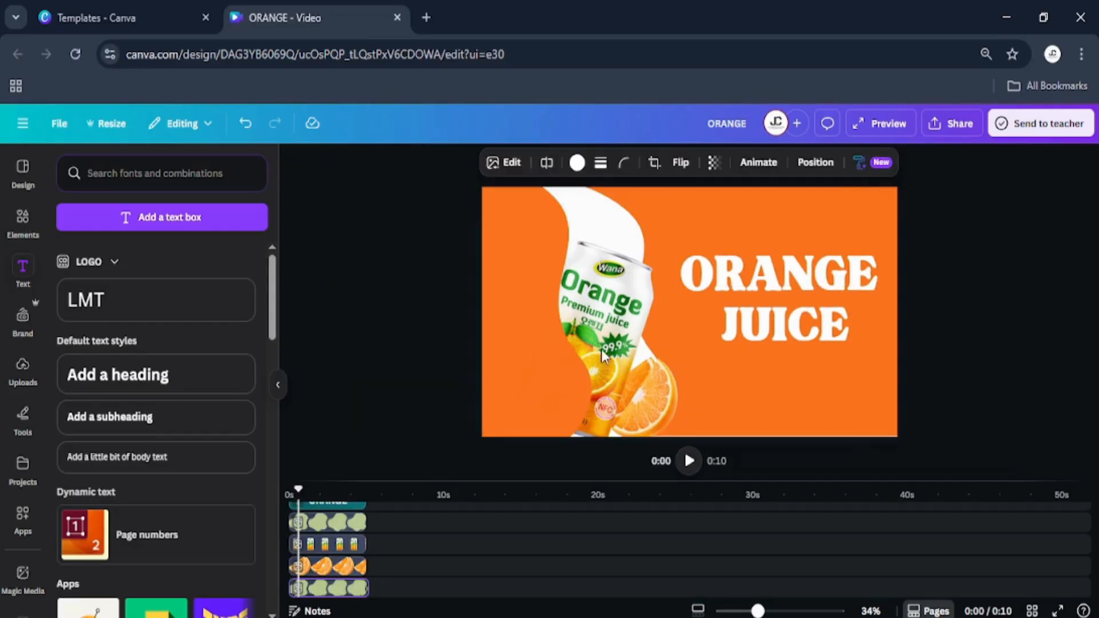
click(602, 356)
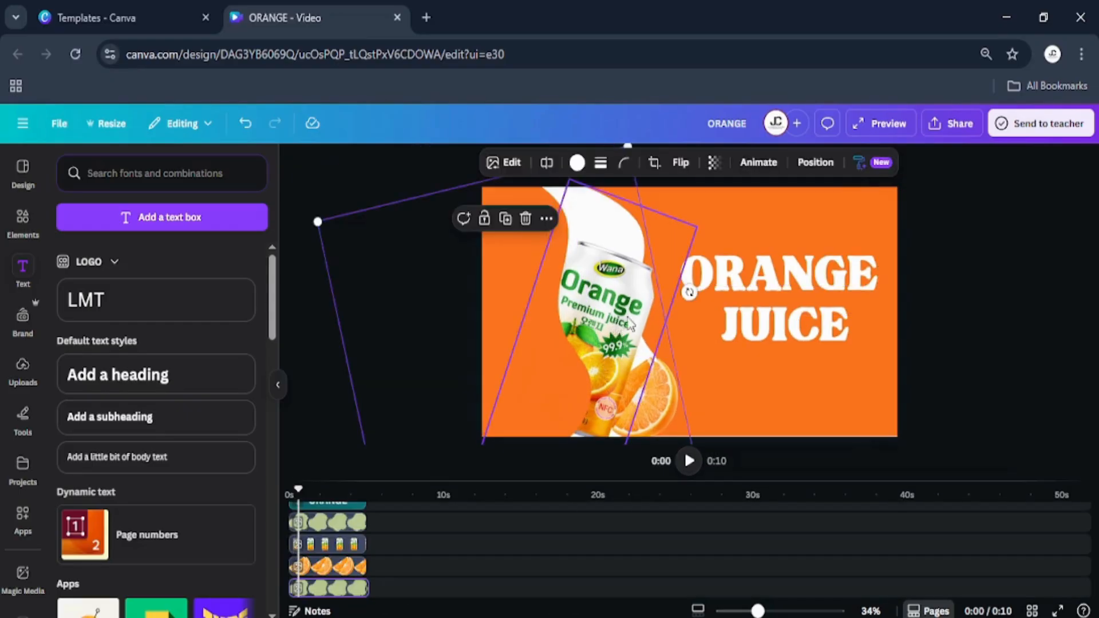
click(637, 321)
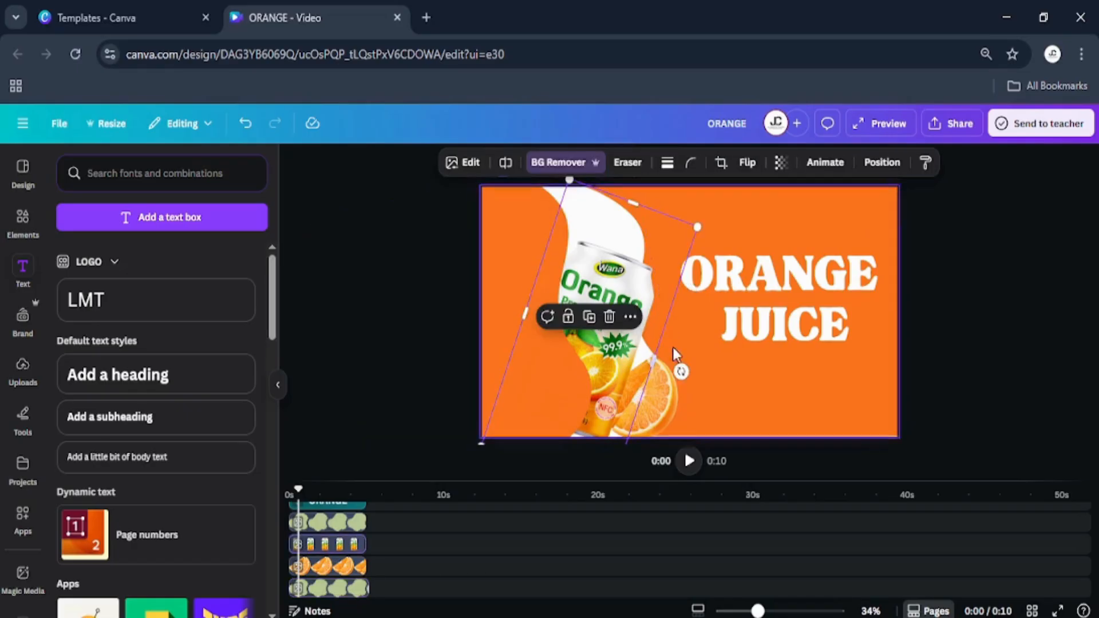
drag(682, 366, 715, 331)
drag(644, 335, 596, 327)
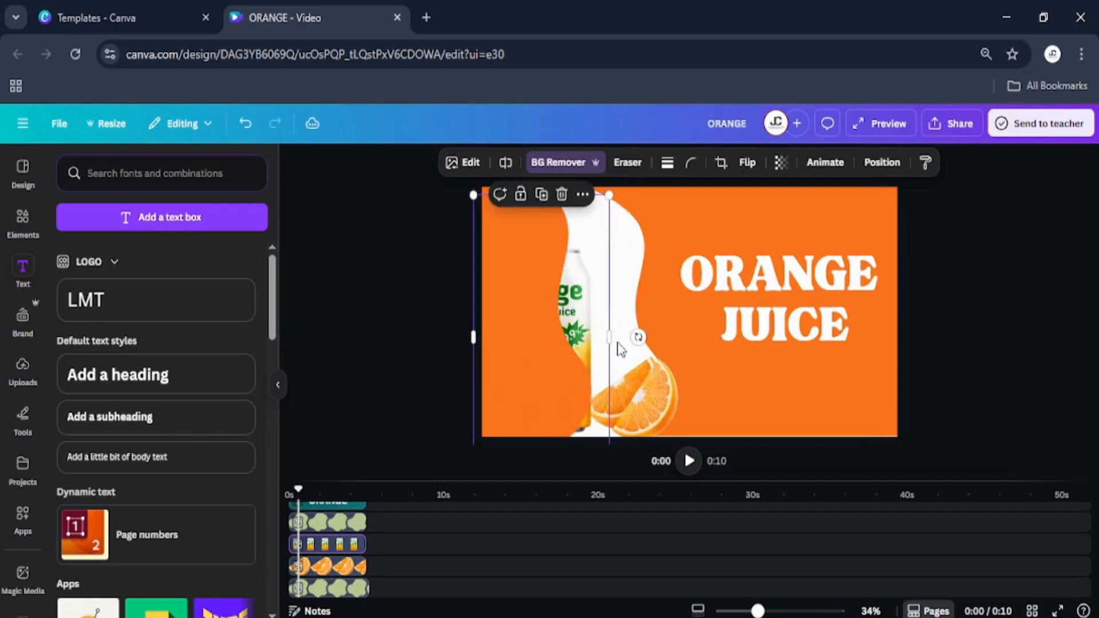
Step: Move the orange wedges left behind the orange blob, then shift the blob right to hide the can and white shape
drag(643, 394, 562, 390)
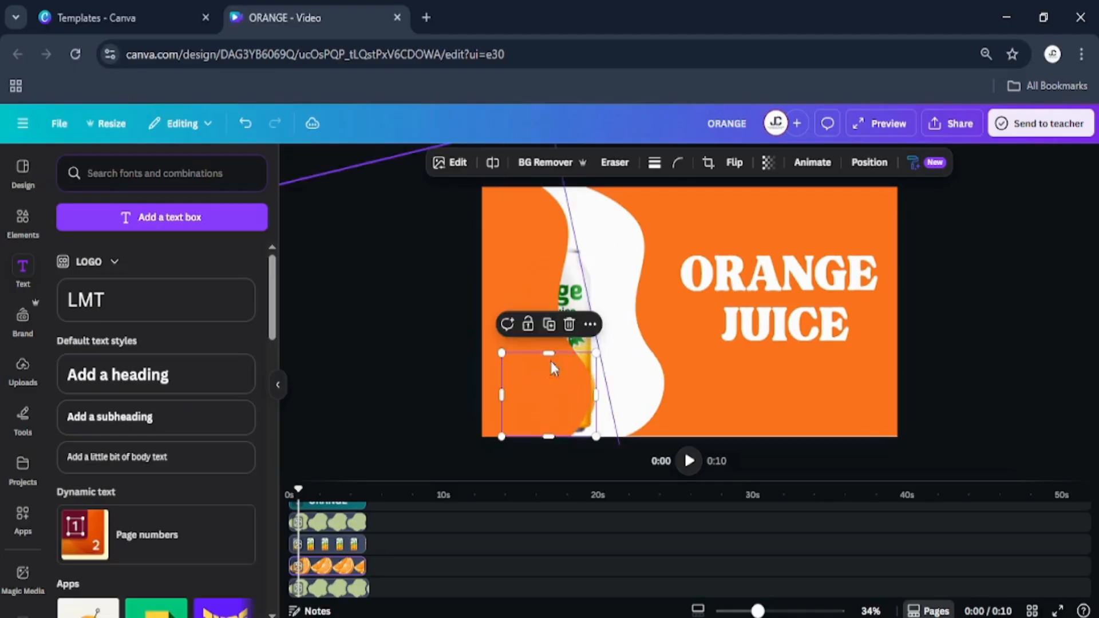
drag(513, 297, 596, 295)
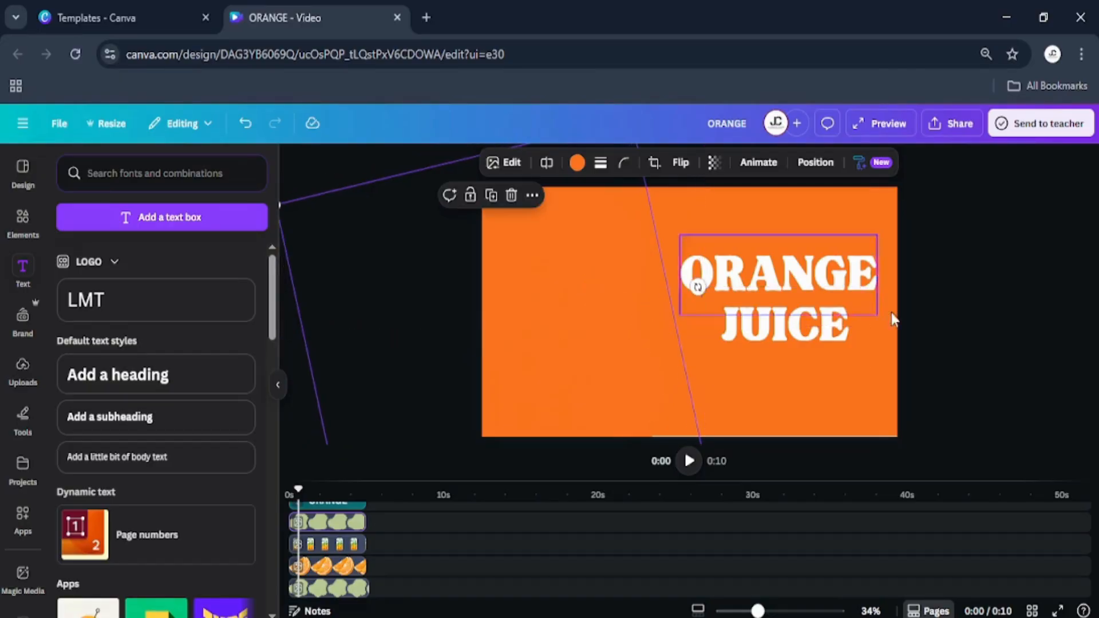
click(951, 309)
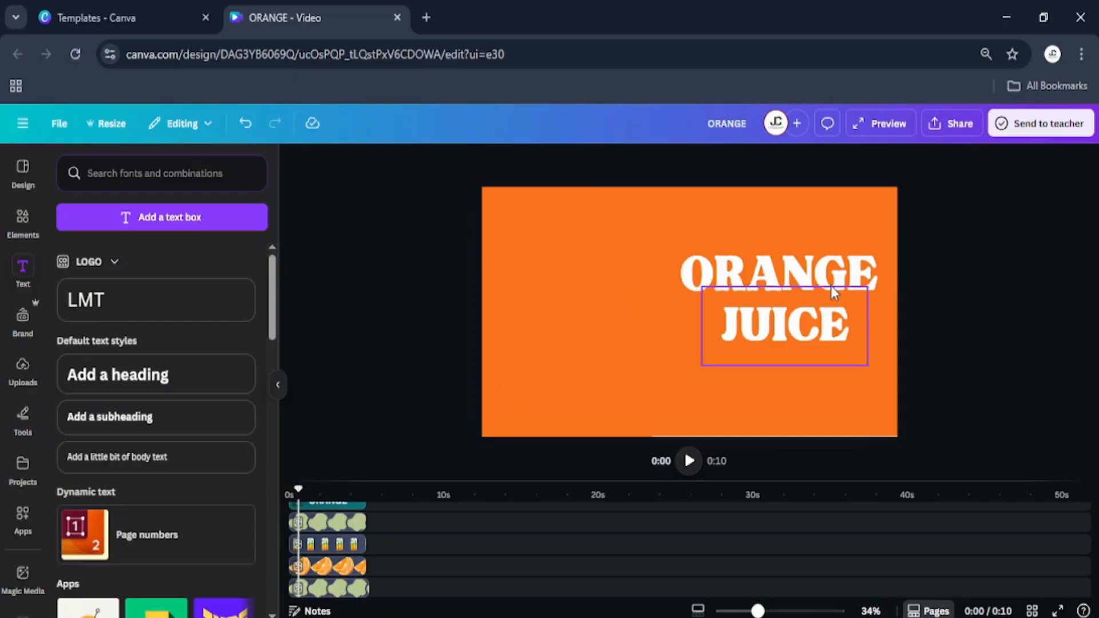
Step: Move the ORANGE and JUICE texts toward the page's centre and enlarge them to font sizes 298 and 300
drag(832, 262, 732, 253)
drag(780, 333, 670, 338)
click(748, 269)
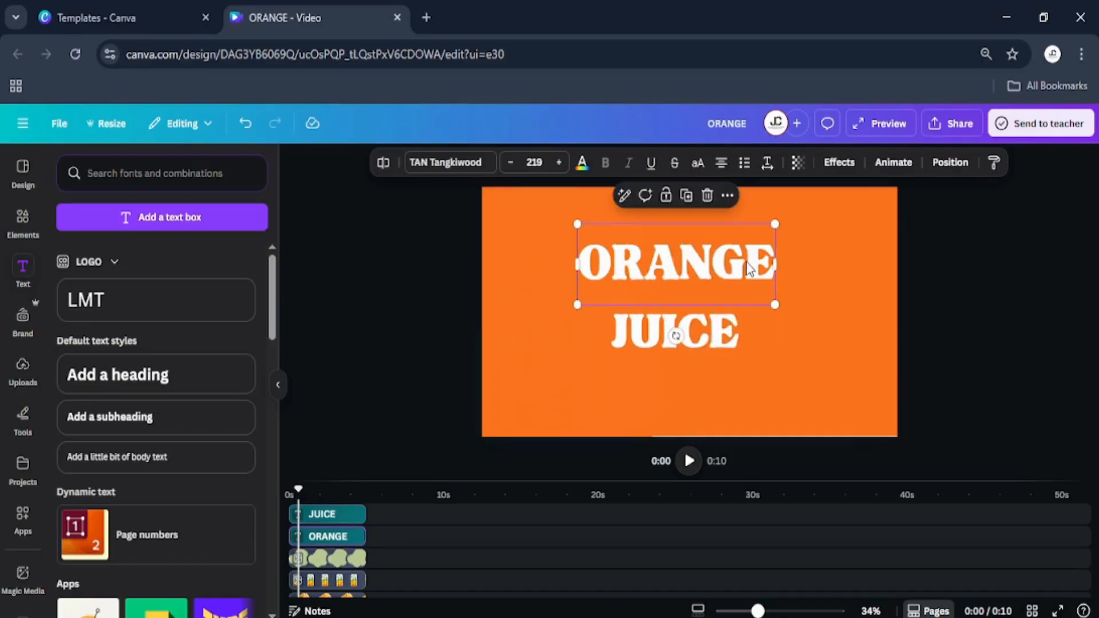
drag(774, 222, 847, 194)
drag(784, 249, 740, 254)
drag(754, 324, 803, 262)
drag(749, 312, 730, 332)
click(366, 398)
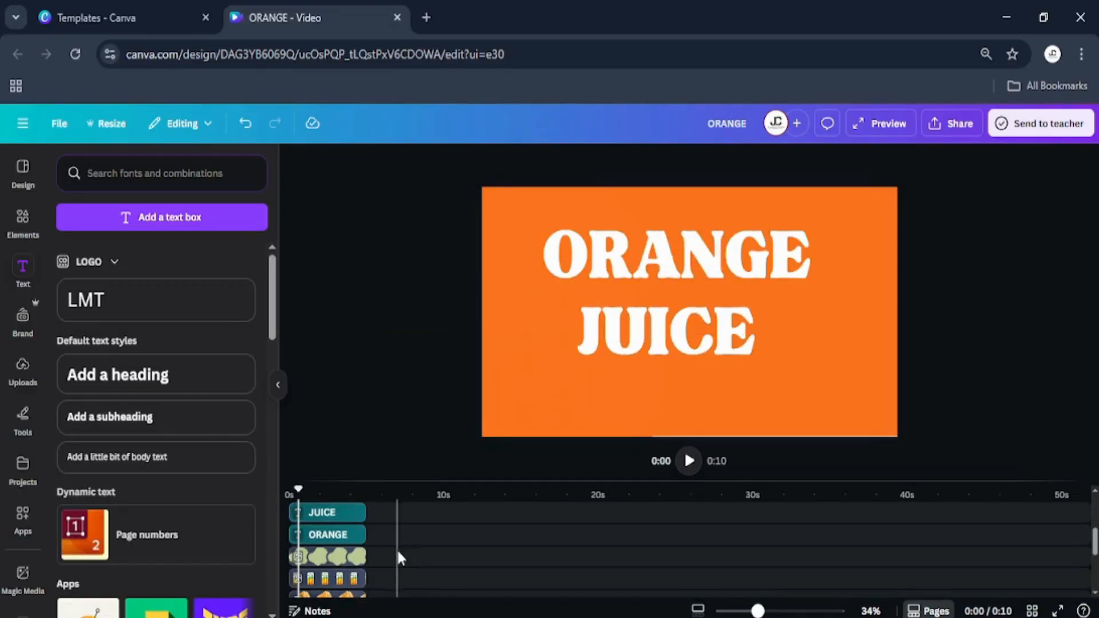
Step: Shorten the page clips on the timeline to bring the video's total length to 0:06
scroll(397, 548, down, 3)
click(356, 541)
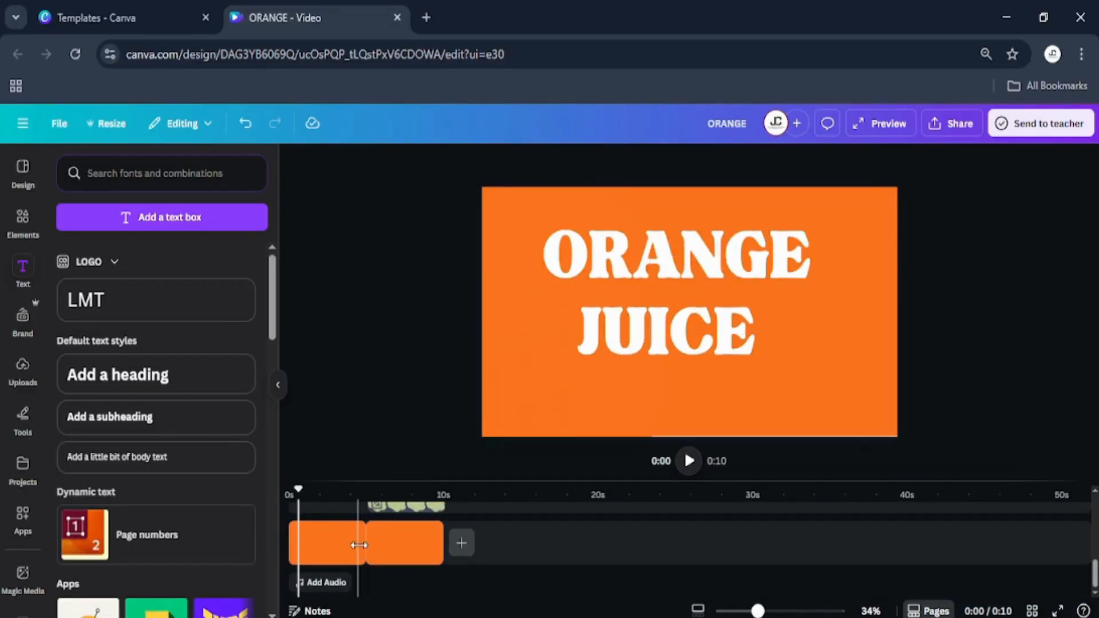
click(365, 547)
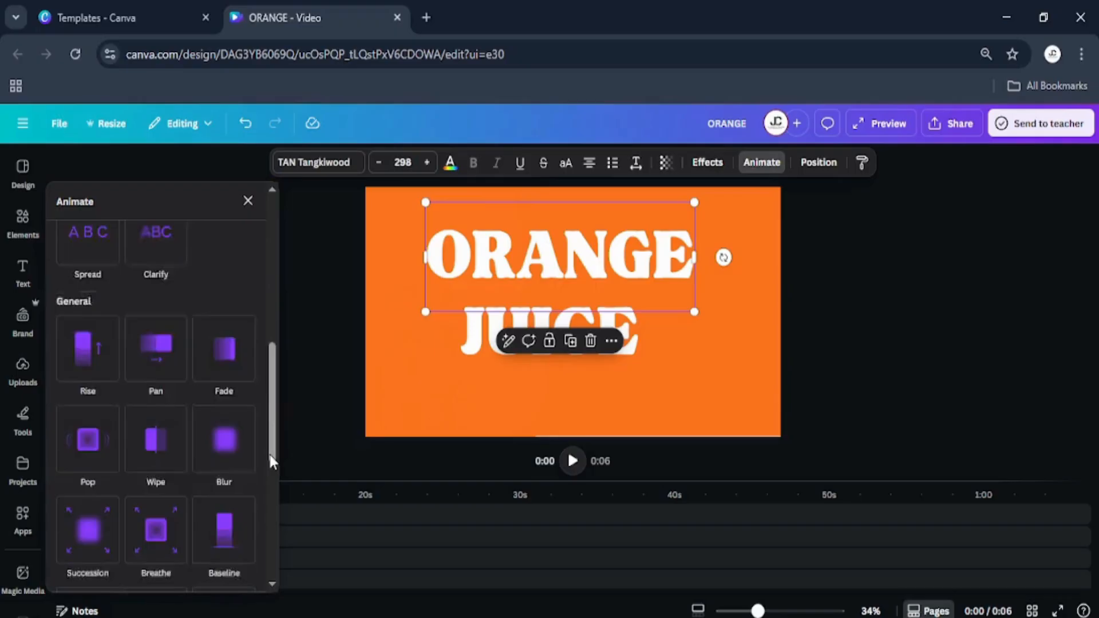
Step: Apply the Stomp animation to the ORANGE text
scroll(269, 453, down, 3)
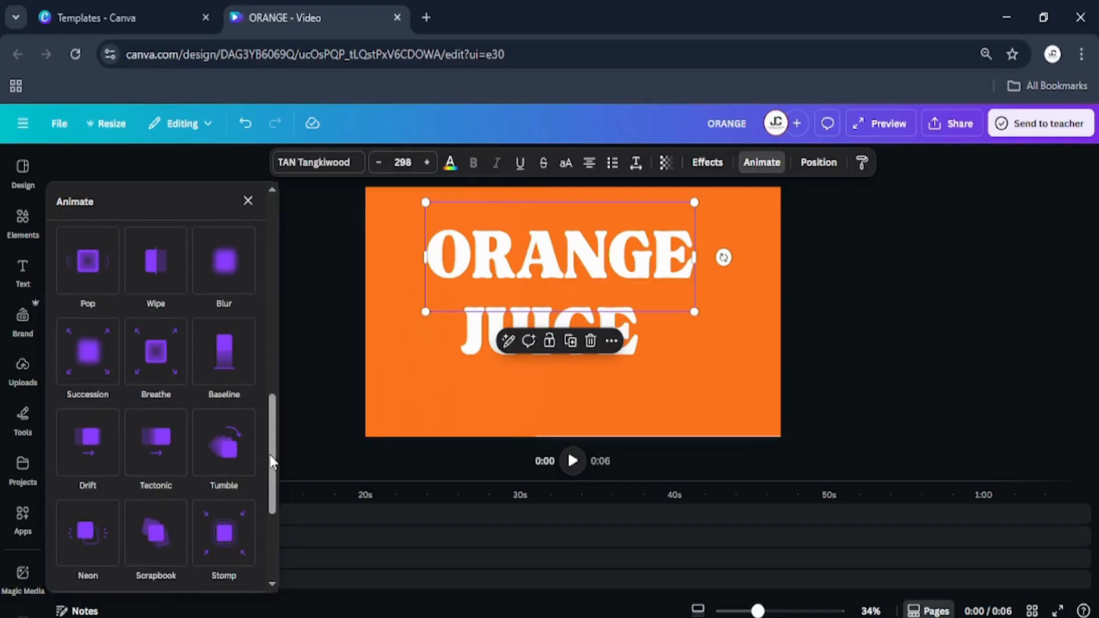
click(221, 554)
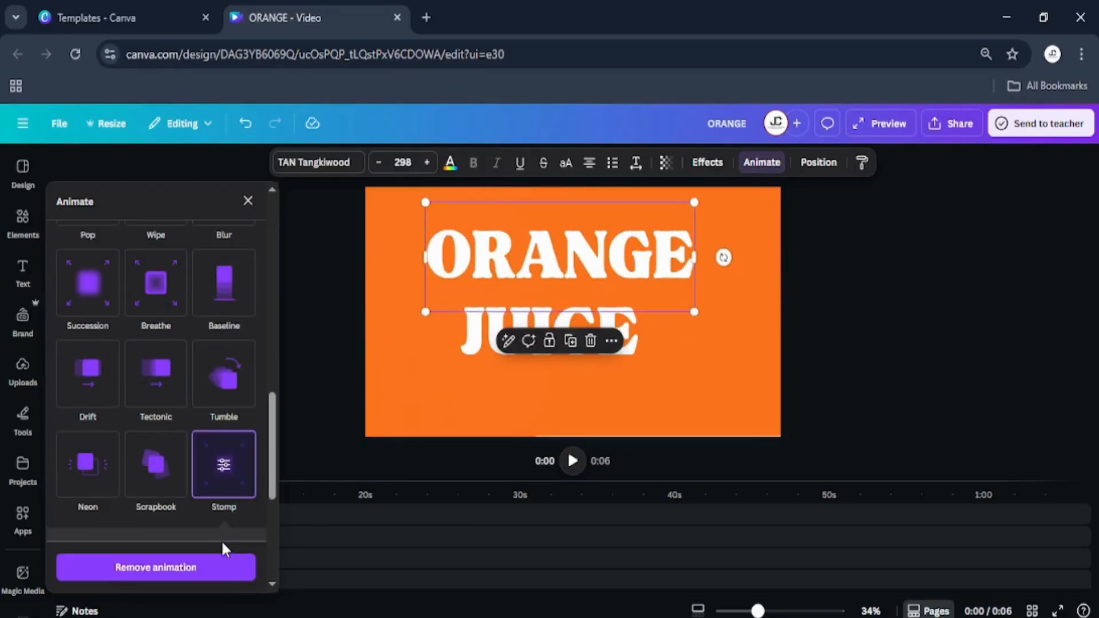
Step: Apply the Rise animation to the JUICE text, set to animate on enter only
click(473, 358)
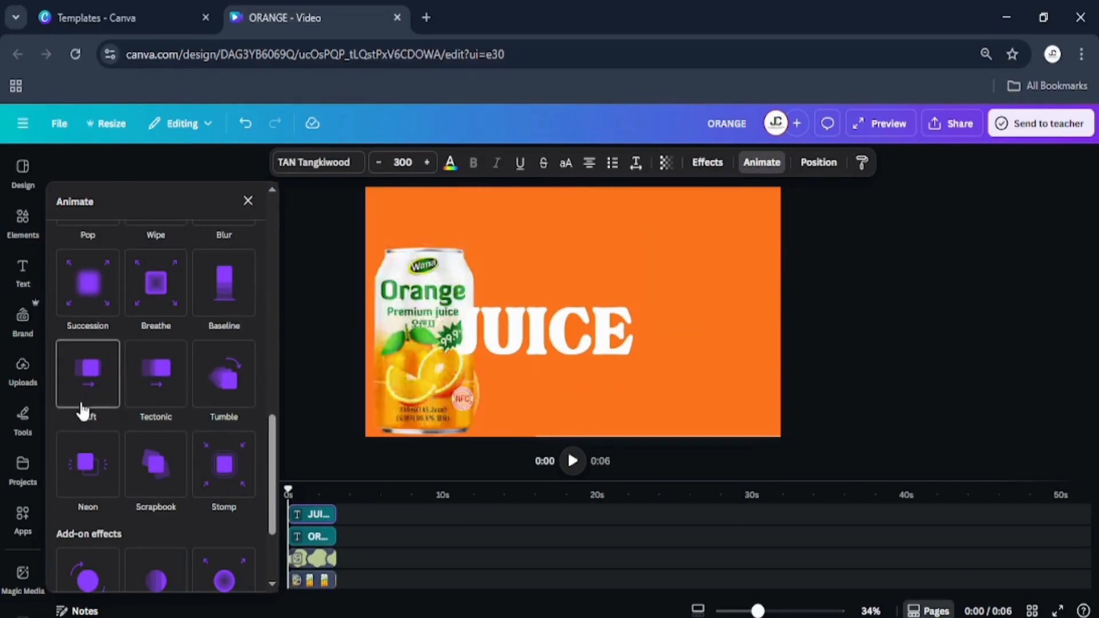
scroll(134, 527, down, 3)
scroll(136, 526, up, 8)
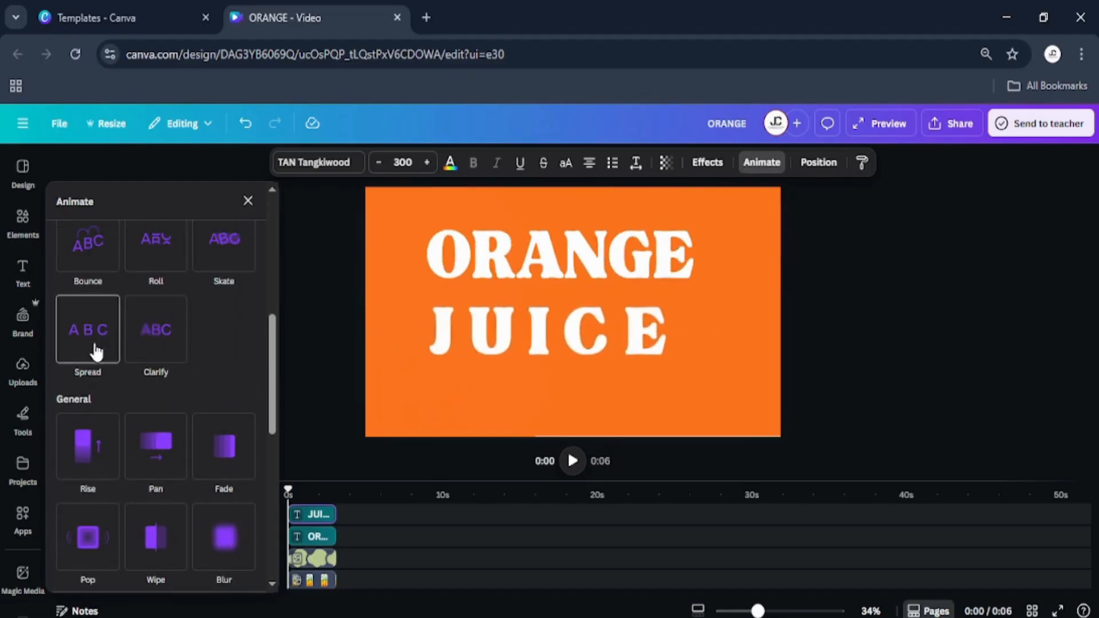
click(87, 445)
click(132, 433)
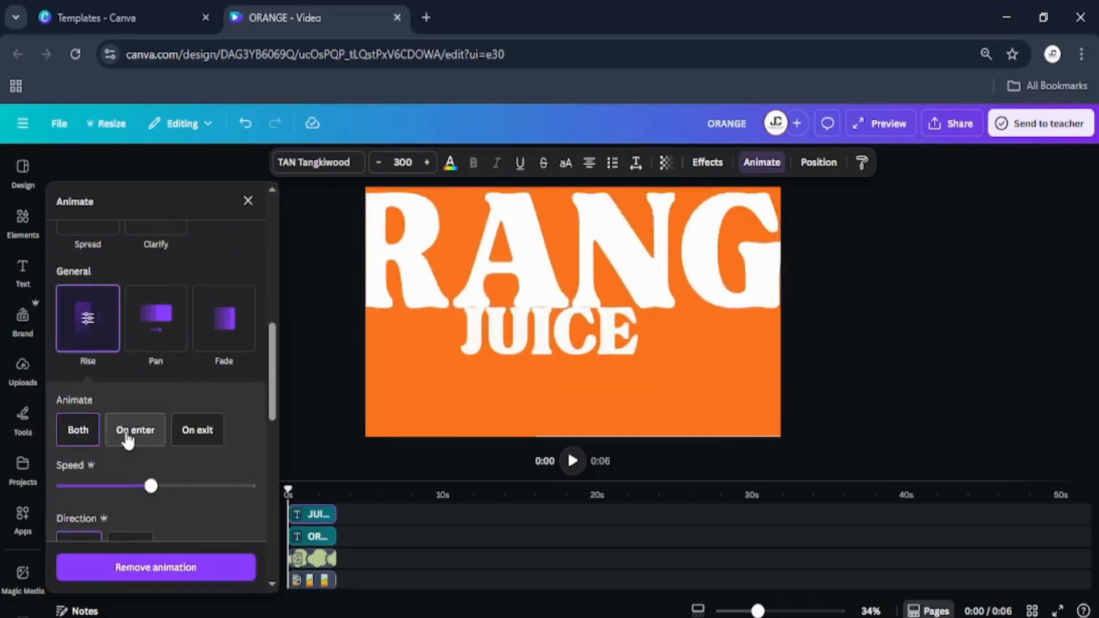
Step: Set the ORANGE text's Stomp animation to run on enter only and play the video
scroll(169, 479, down, 2)
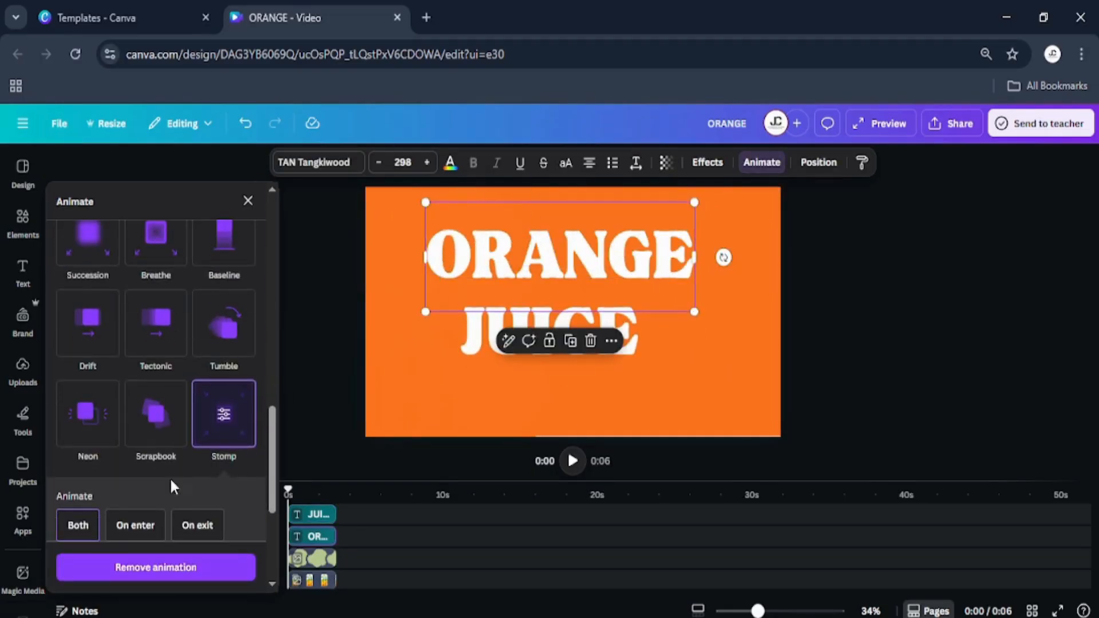
click(139, 522)
click(288, 424)
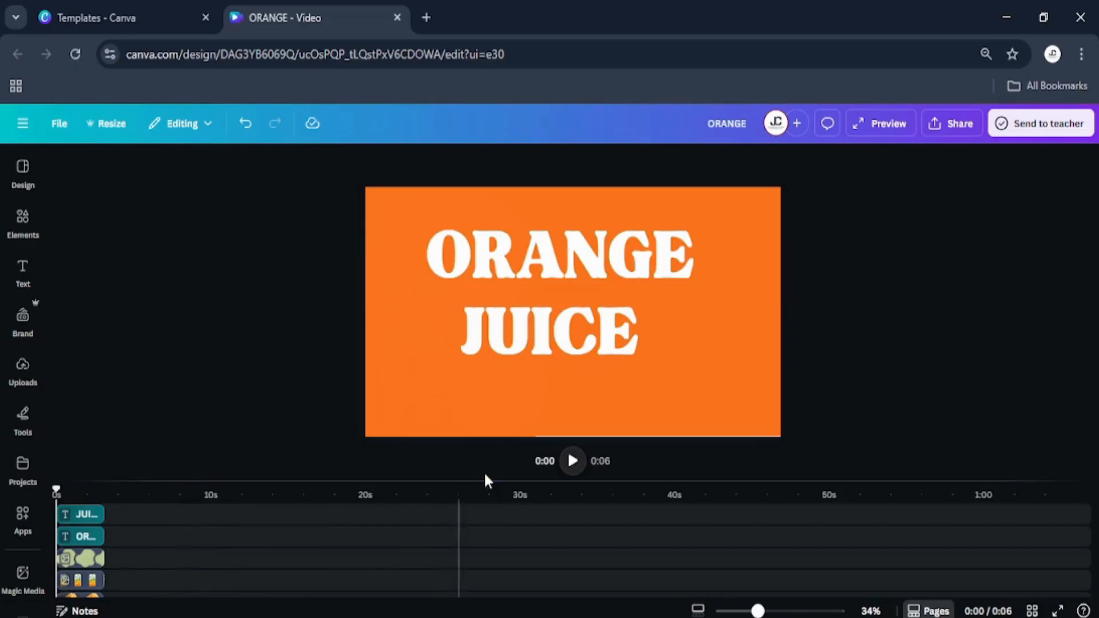
click(567, 463)
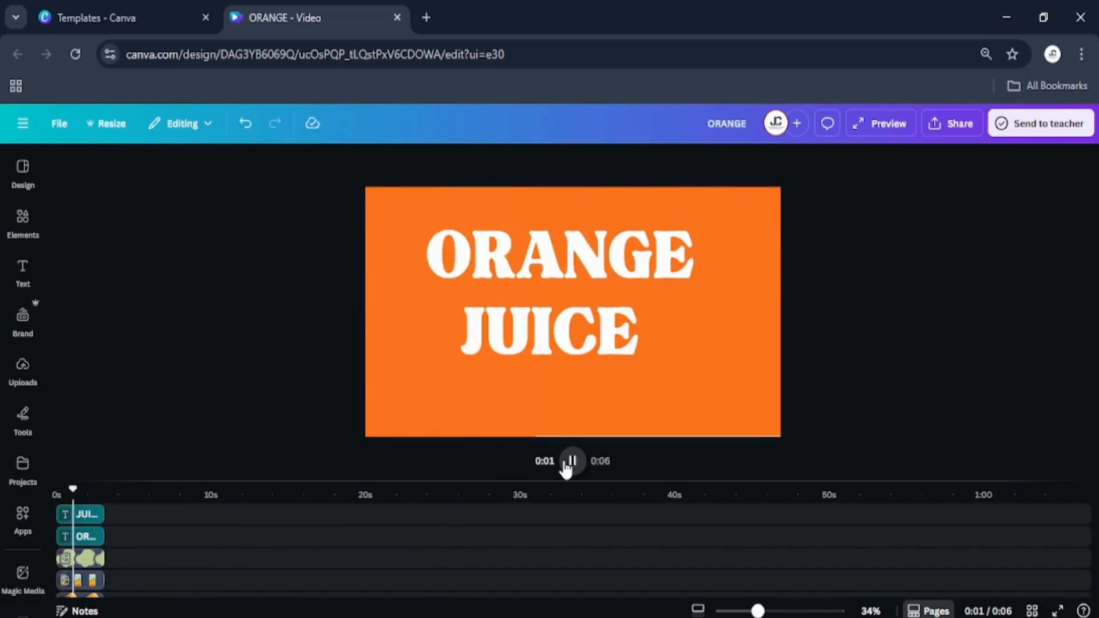